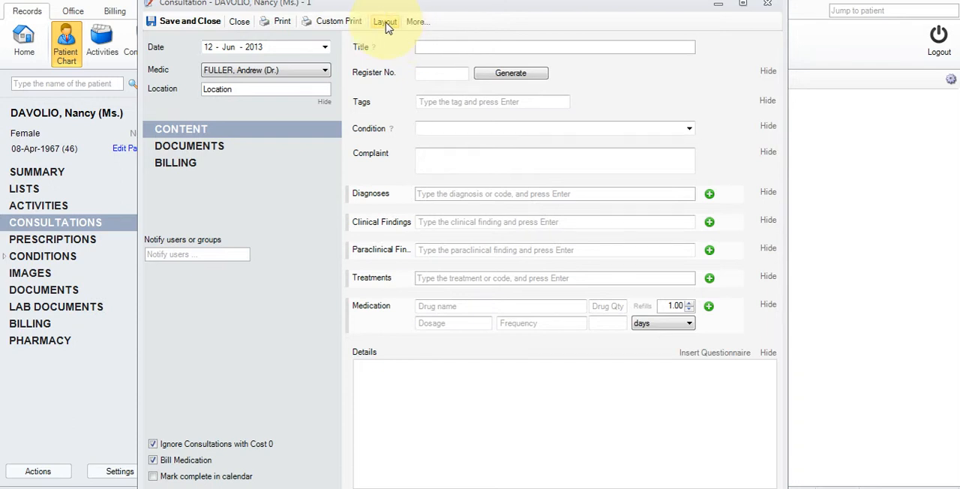
# - Review the available layout fields and hide the Tags field on the consultation form
pyautogui.click(385, 22)
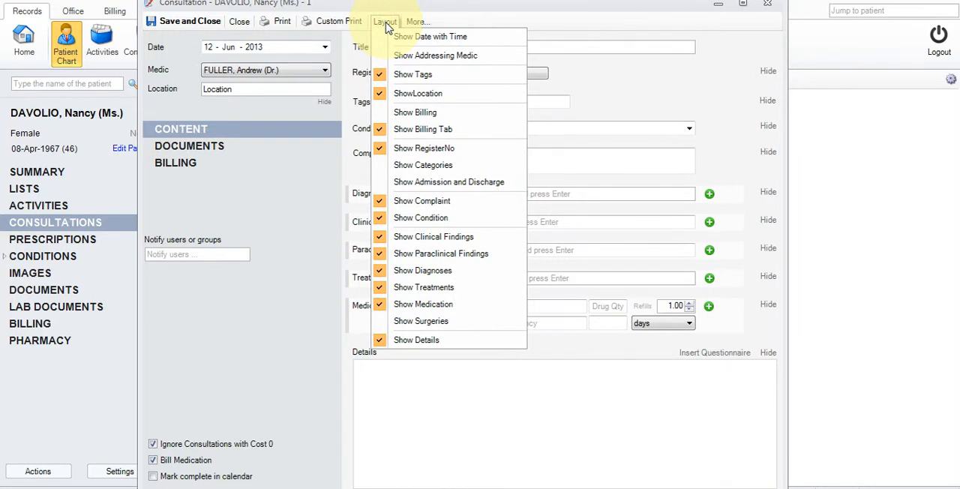
pyautogui.click(396, 23)
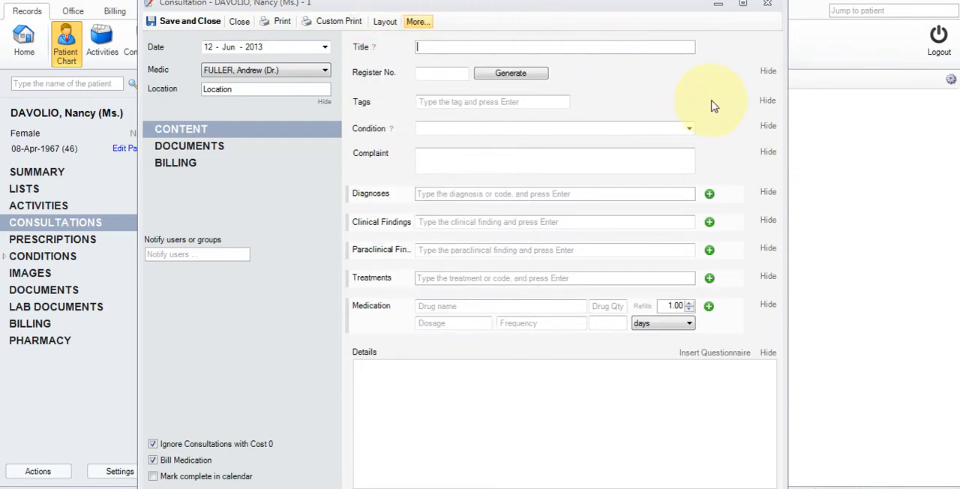
pyautogui.click(765, 101)
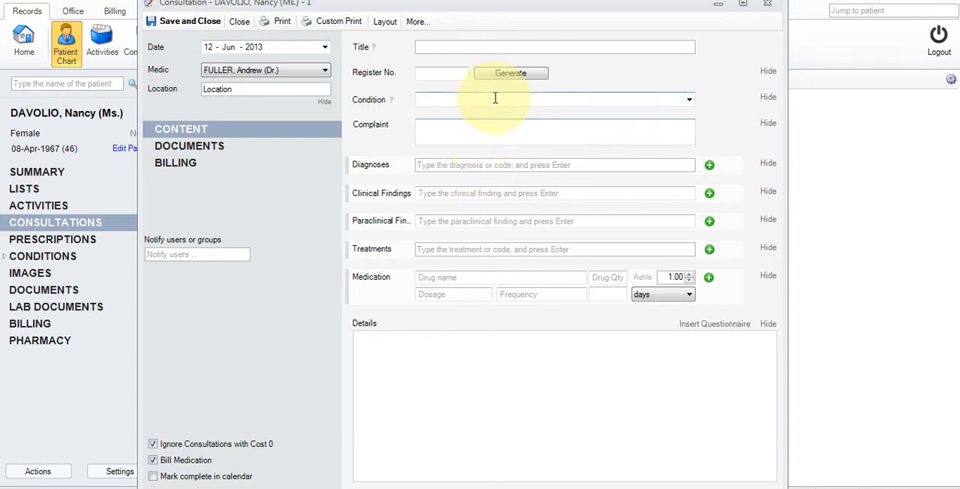
# - Add the diagnosis Pneumonia due to Haemophilus influenzae - J14 to the consultation
pyautogui.click(483, 133)
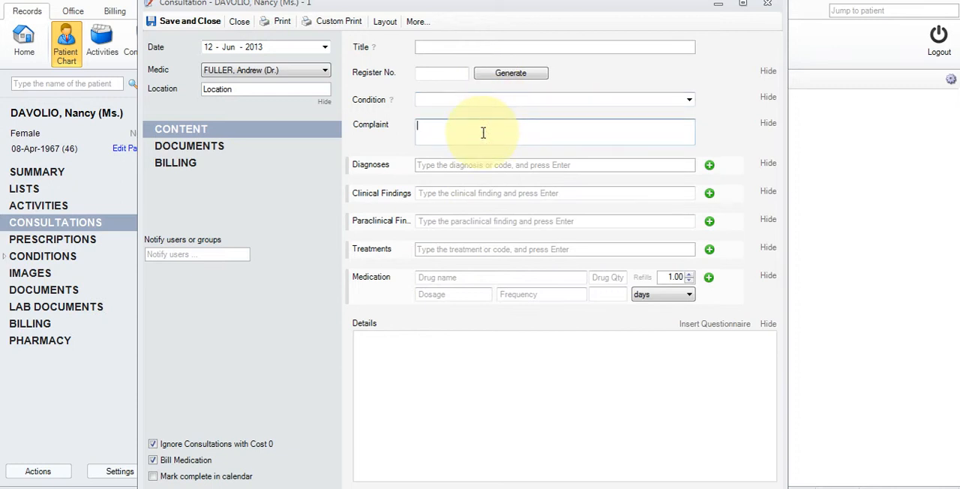
pyautogui.click(469, 173)
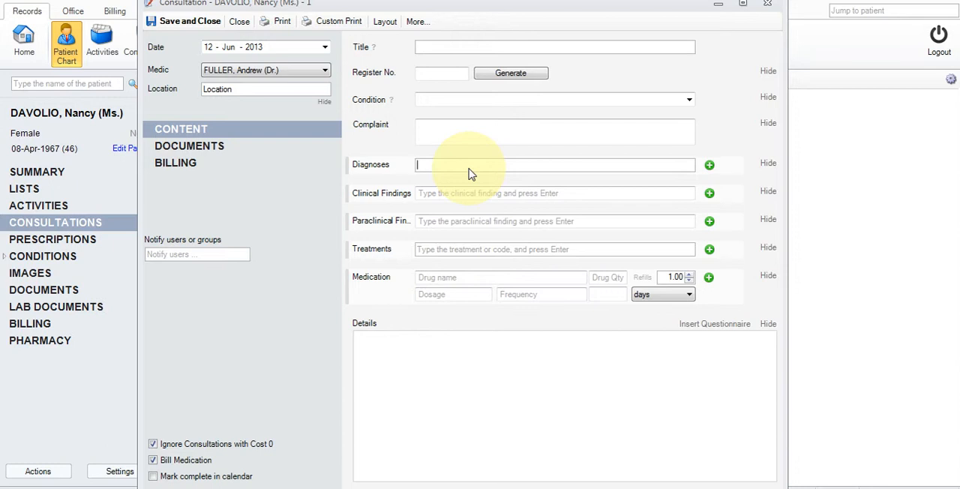
pyautogui.write('p')
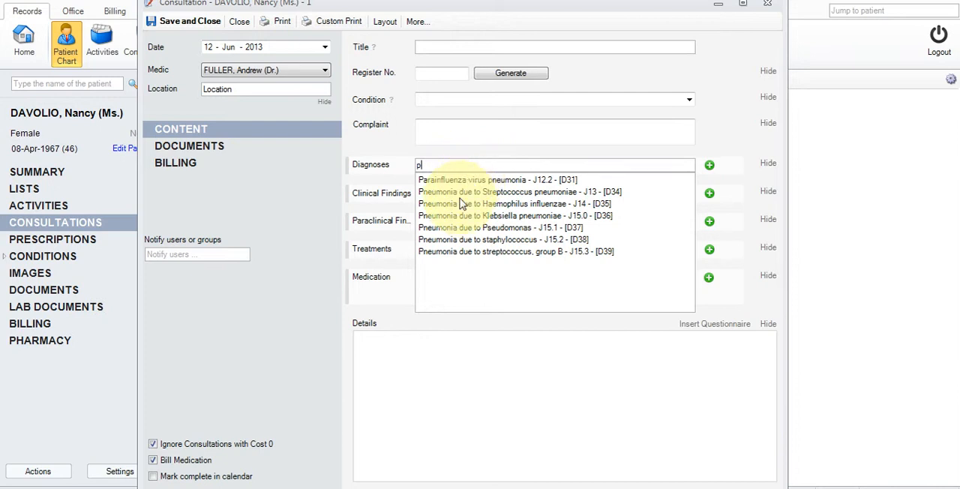
pyautogui.click(461, 204)
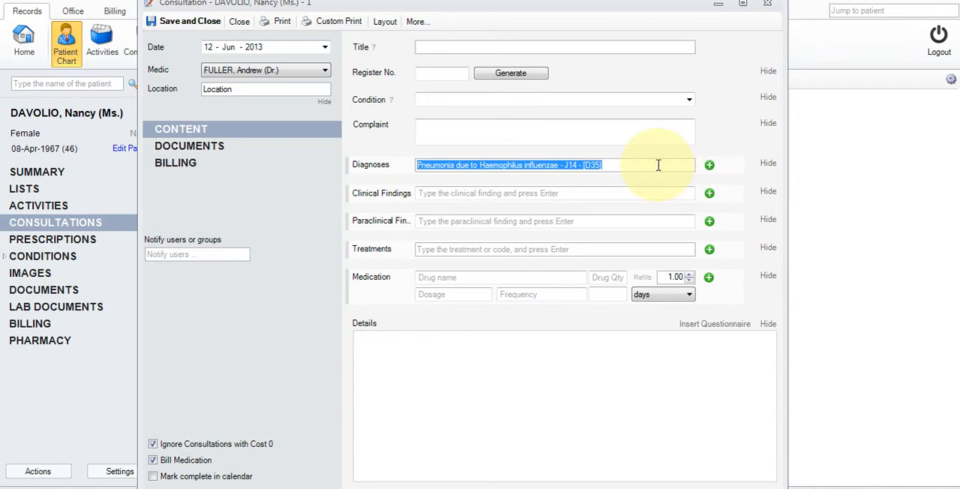
pyautogui.click(709, 166)
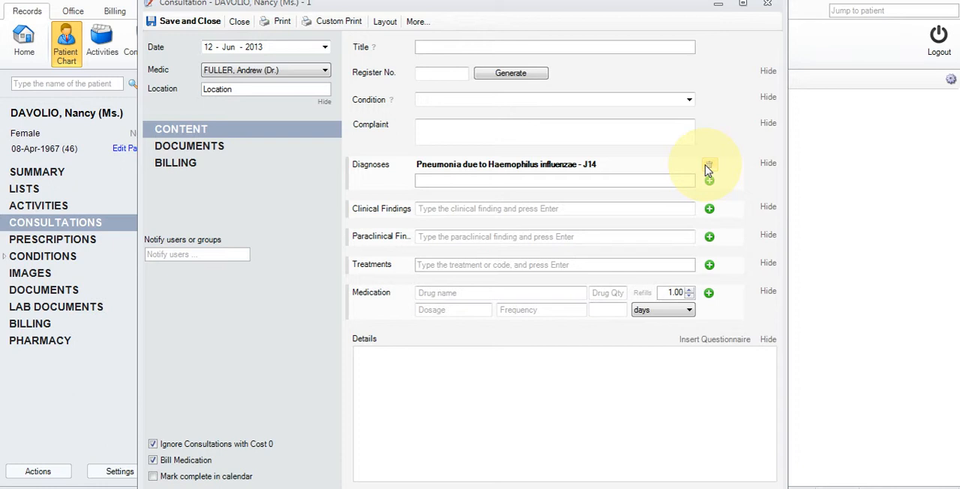
# - Add the treatments Bypass Trachea to Esophagus with Intraluminal Device, Open Approach and Destruction of Left Lower Lung Lobe, Open Approach
pyautogui.click(572, 210)
pyautogui.click(538, 238)
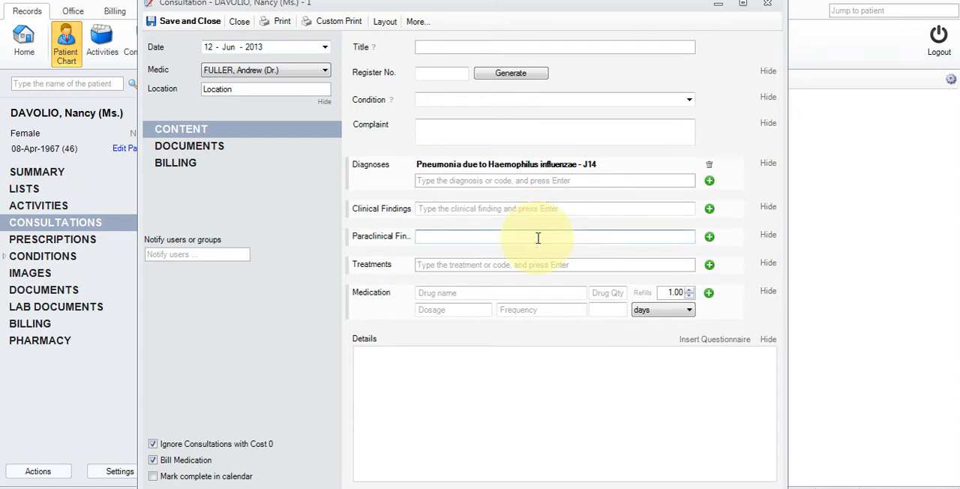
pyautogui.click(519, 269)
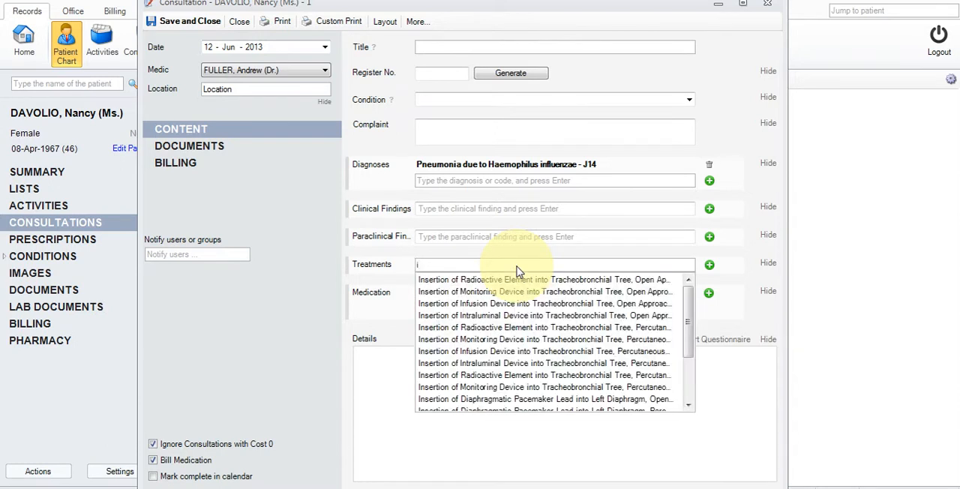
pyautogui.write('n')
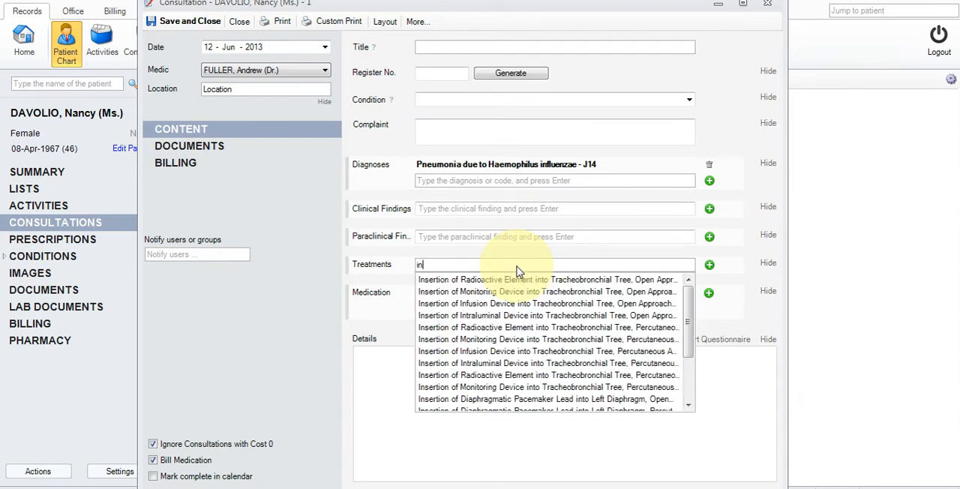
pyautogui.write(' r')
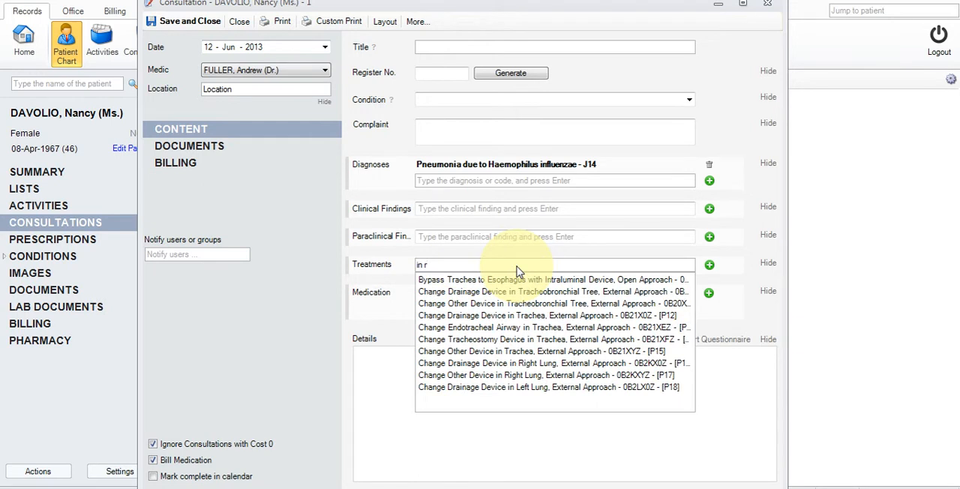
pyautogui.click(504, 280)
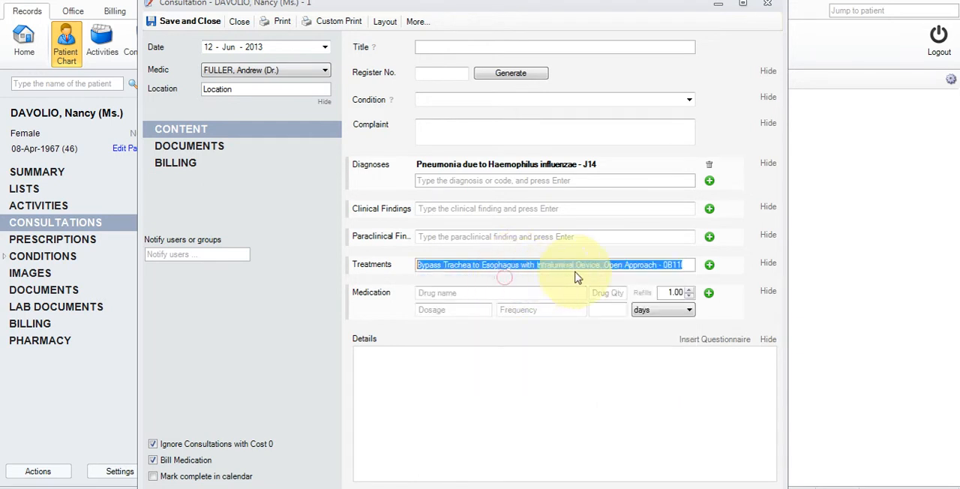
pyautogui.click(710, 266)
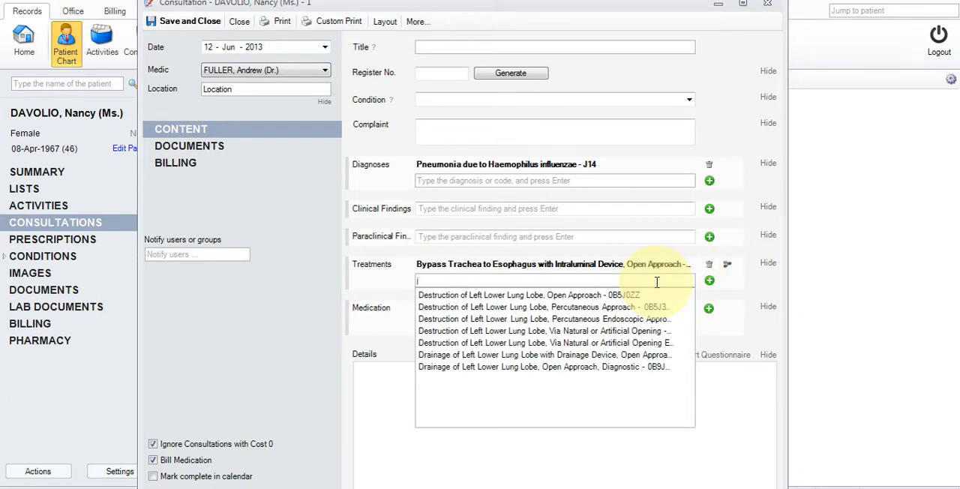
pyautogui.press('Down')
pyautogui.press('Return')
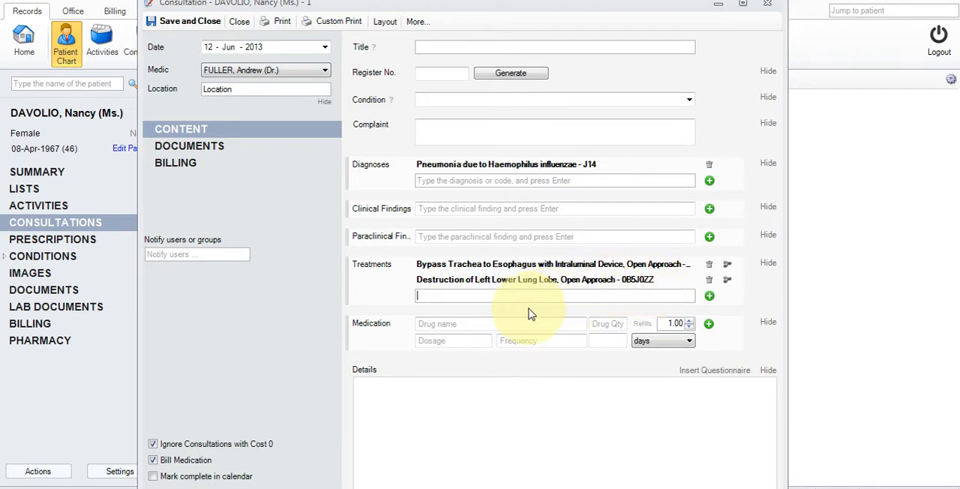
# - Enter Aspirin - Antiaggregant as the medication with a drug quantity of 100mg and 3 refills
pyautogui.click(509, 326)
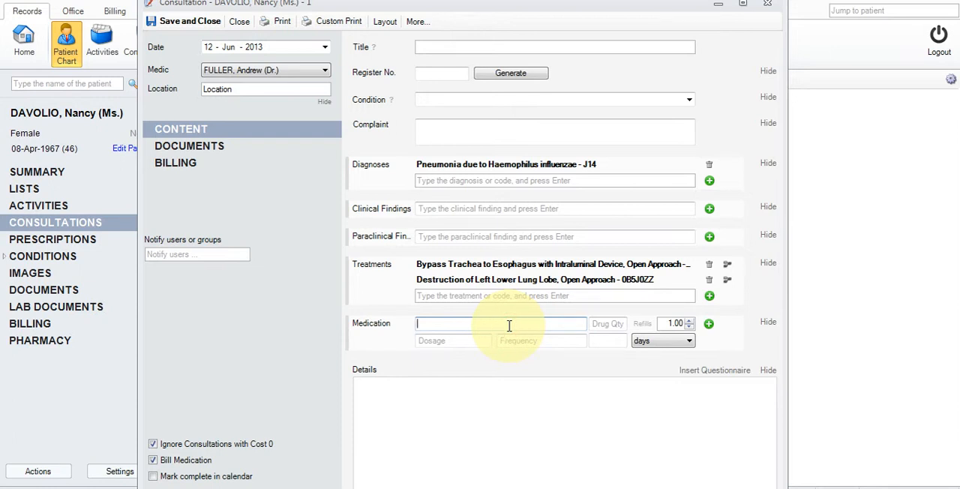
pyautogui.write('Asp')
pyautogui.press('Down')
pyautogui.press('Return')
pyautogui.write('100mg')
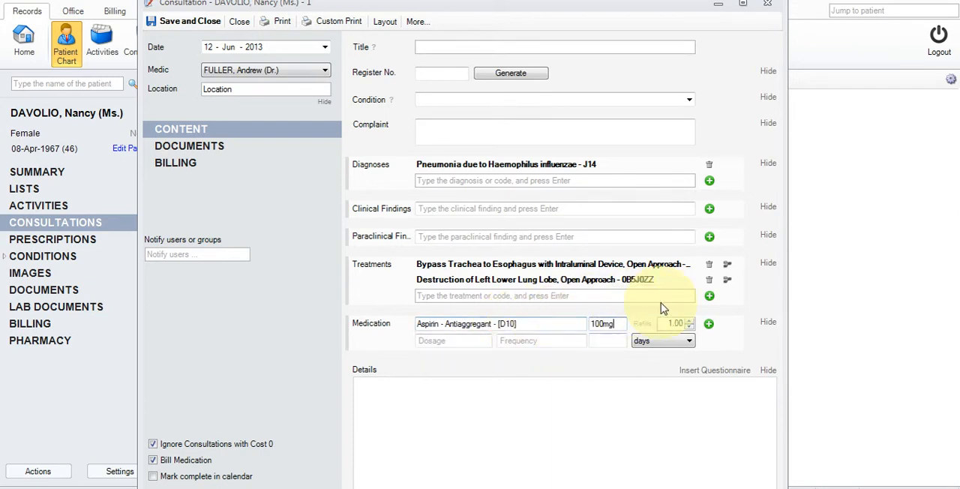
pyautogui.click(690, 321)
pyautogui.click(690, 321)
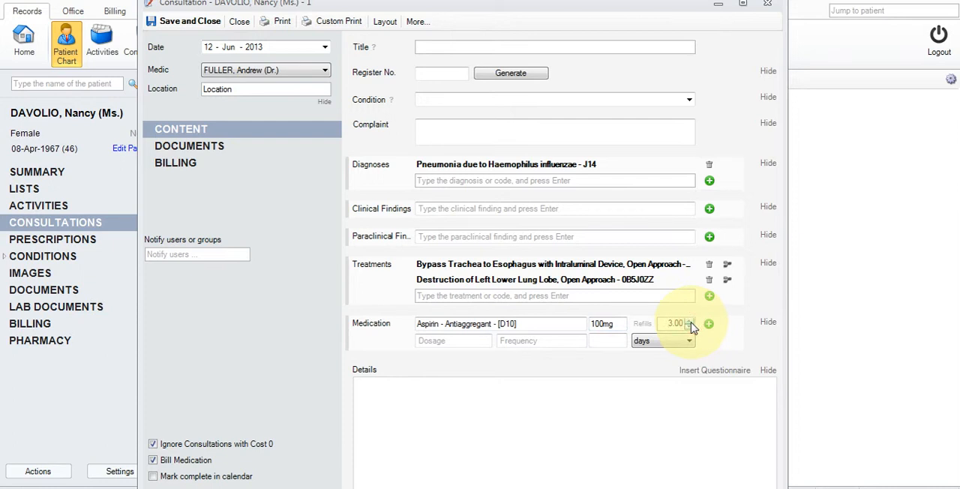
# - Set the aspirin dosage to 2 tbs, 3 times, for 5 days and add the medication to the consultation
pyautogui.click(455, 346)
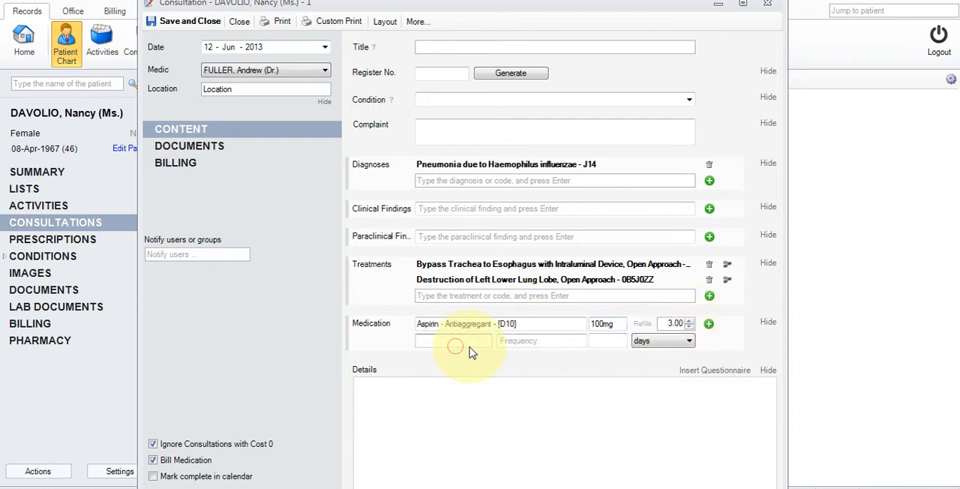
pyautogui.write('2')
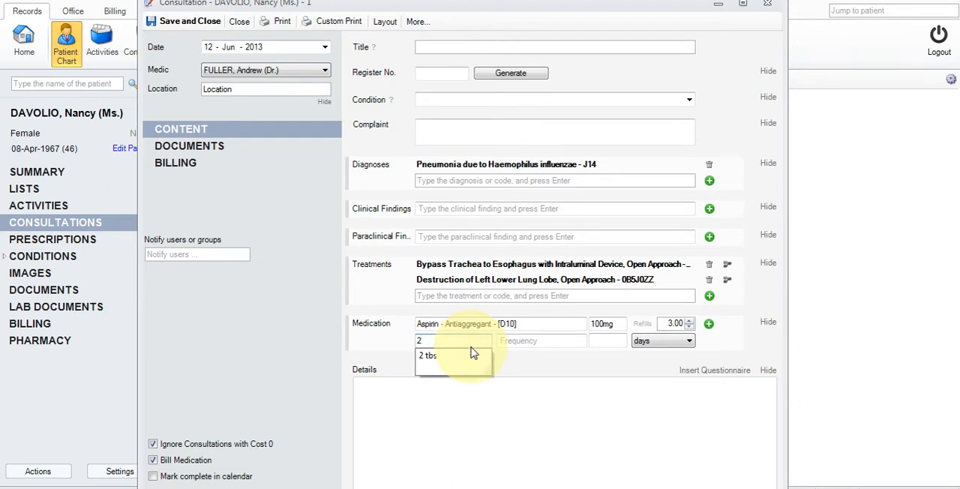
pyautogui.click(471, 355)
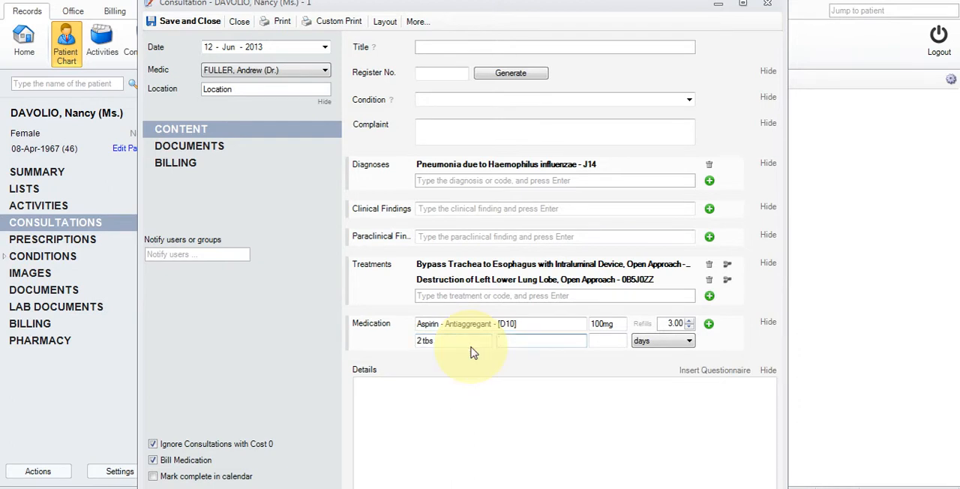
pyautogui.write('3 times')
pyautogui.press('Tab')
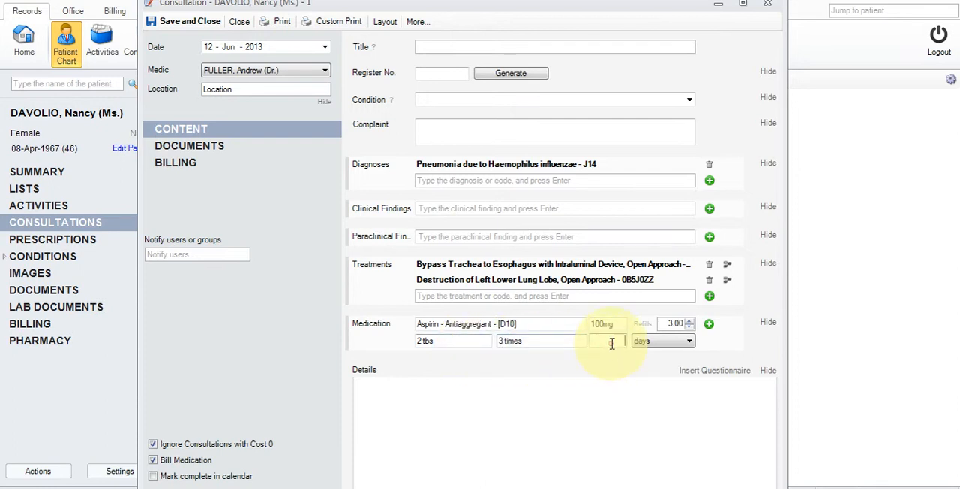
pyautogui.write('5')
pyautogui.press('Tab')
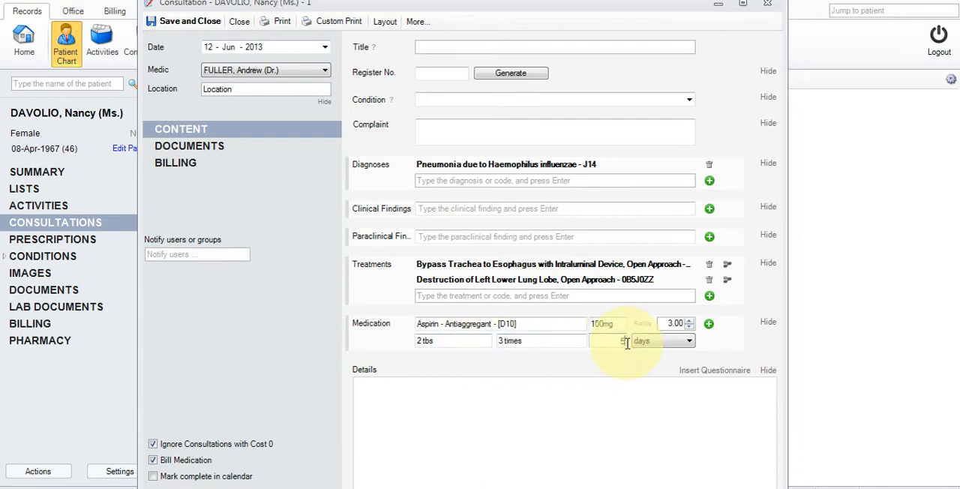
pyautogui.click(709, 325)
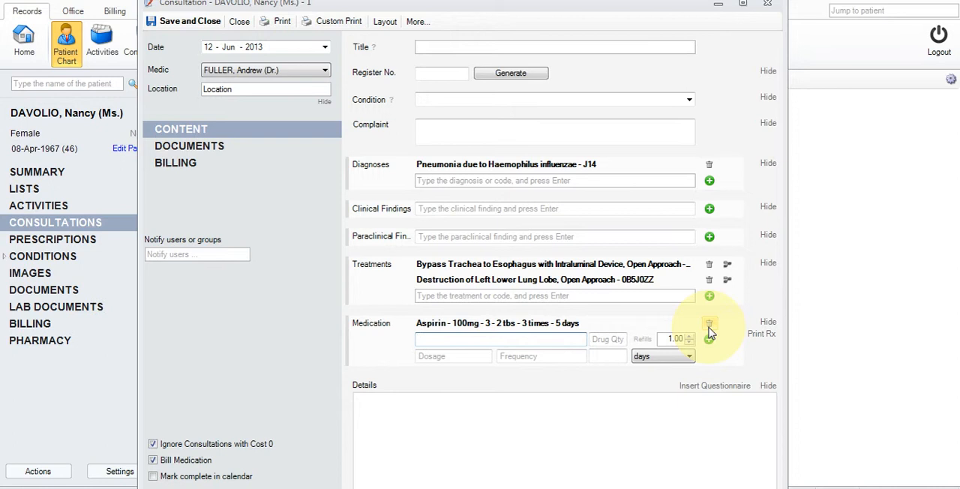
# - Insert the Health questionnaire into the consultation's Details section
pyautogui.click(668, 433)
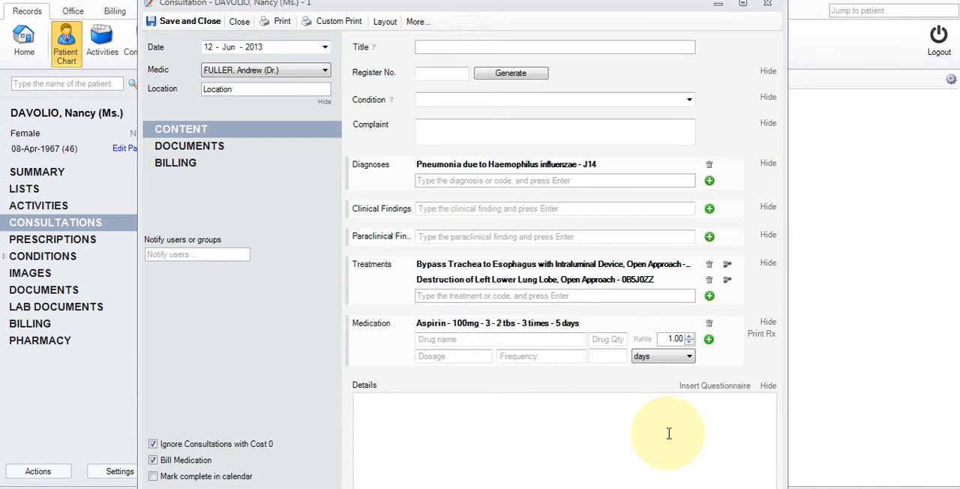
pyautogui.click(706, 387)
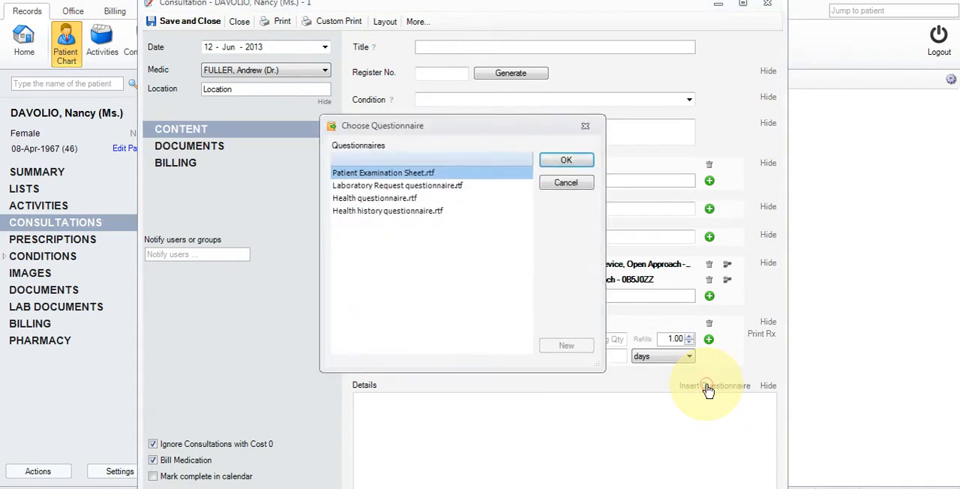
pyautogui.click(420, 198)
pyautogui.click(564, 161)
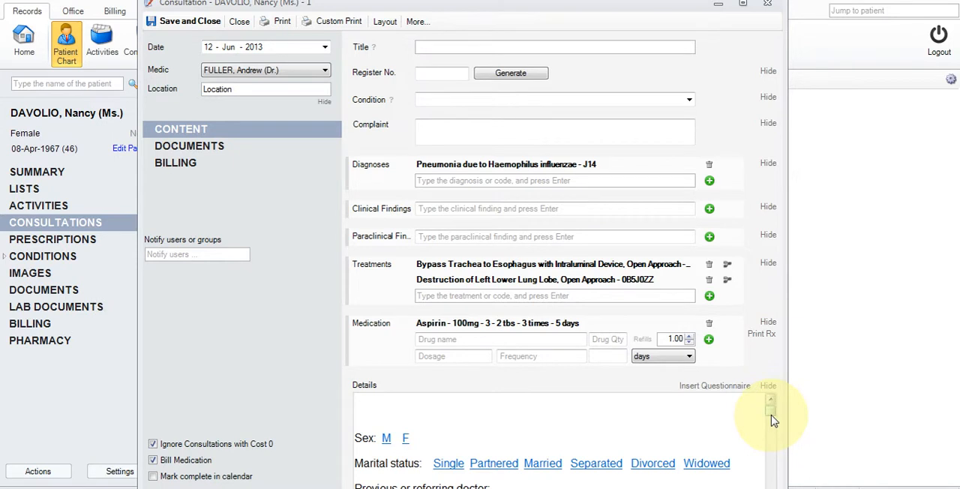
# - Answer the questionnaire's marital status with Married and its sex question with M
pyautogui.scroll(-6, 773, 417)
pyautogui.scroll(4, 773, 418)
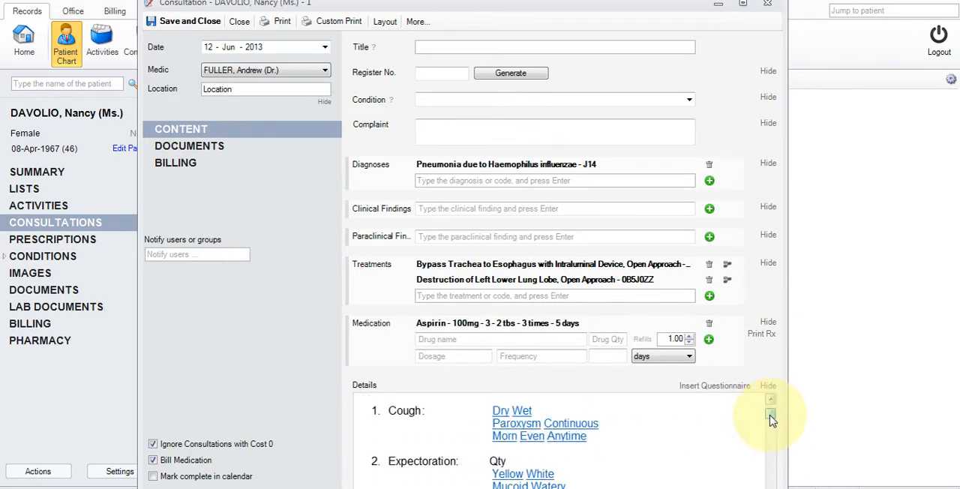
pyautogui.scroll(2, 772, 417)
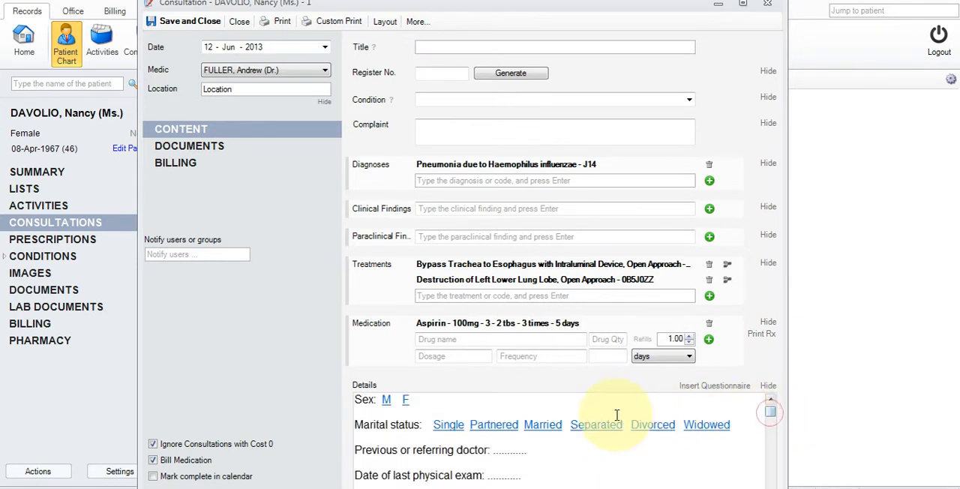
pyautogui.click(547, 426)
pyautogui.click(385, 399)
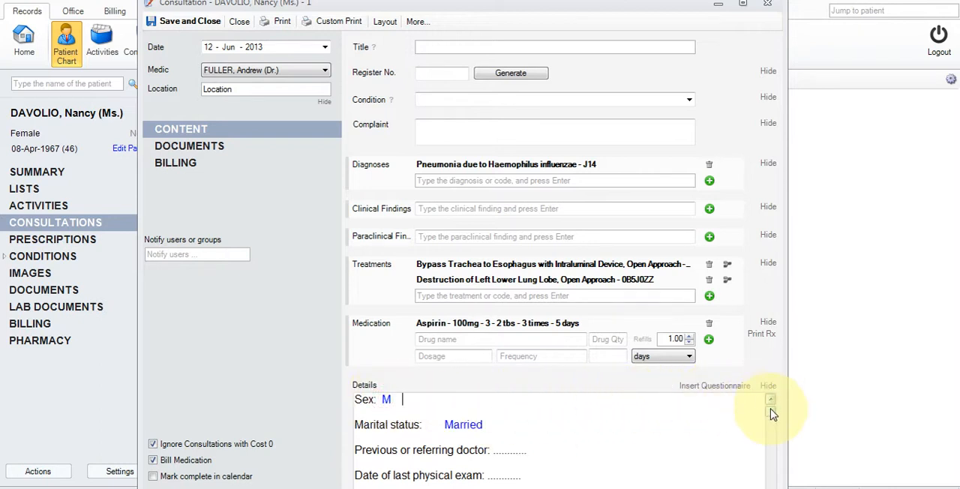
# - Answer the questionnaire's Cough item with Dry and Paroxysm
pyautogui.scroll(-1, 772, 415)
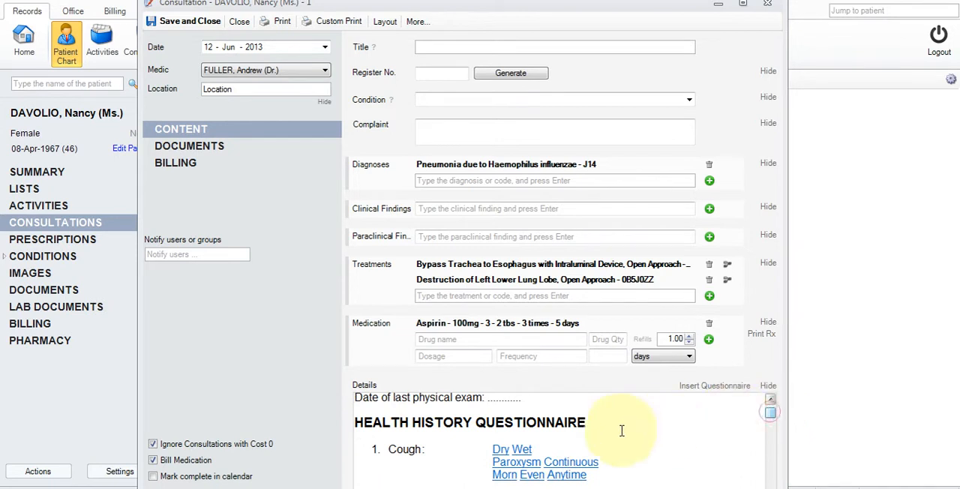
pyautogui.click(501, 450)
pyautogui.click(534, 464)
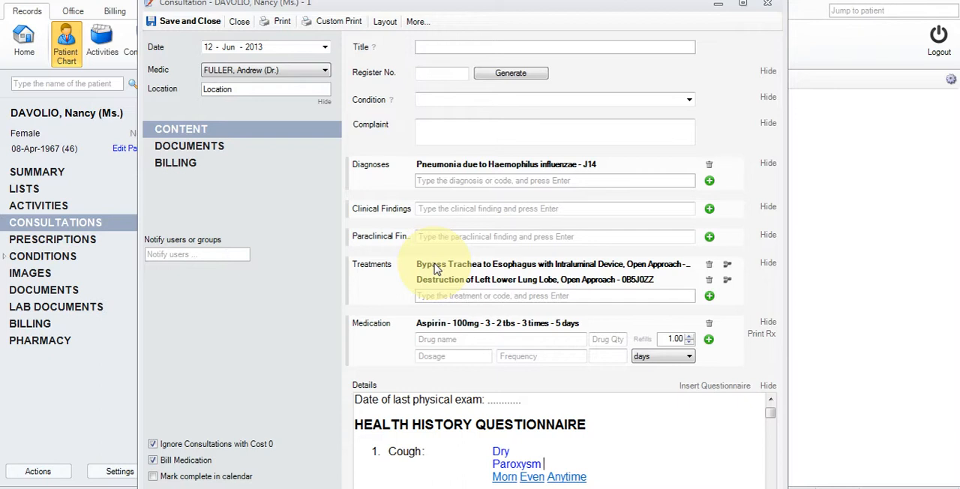
# - Turn on Show Billing in the consultation layout and open the Cost field for editing
pyautogui.click(384, 21)
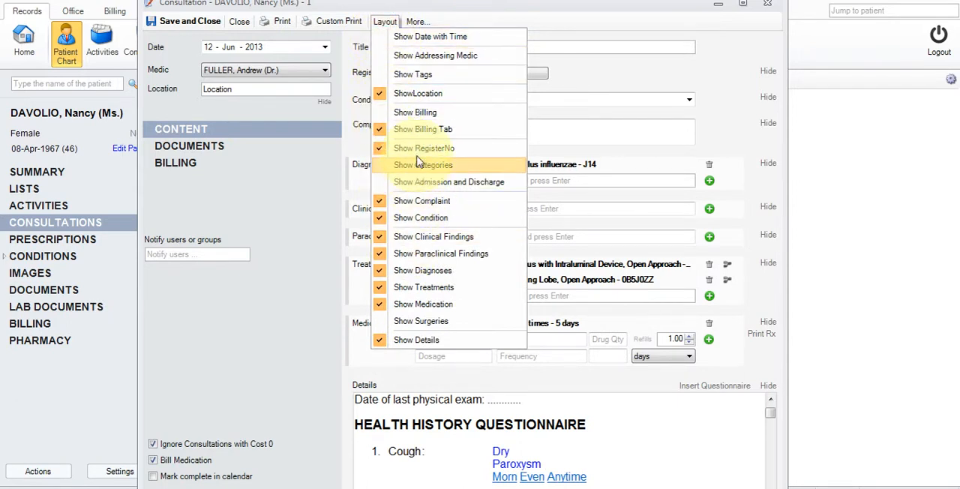
pyautogui.click(419, 114)
pyautogui.click(384, 21)
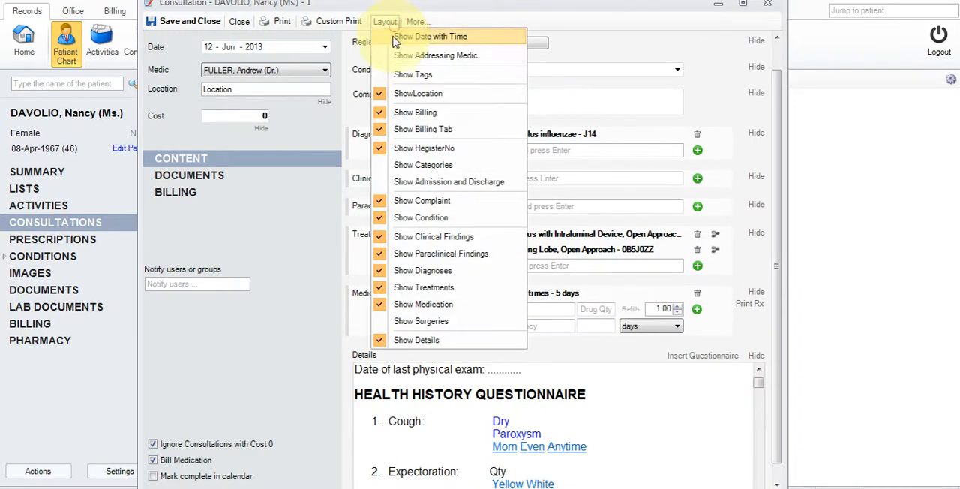
pyautogui.click(257, 120)
pyautogui.click(234, 117)
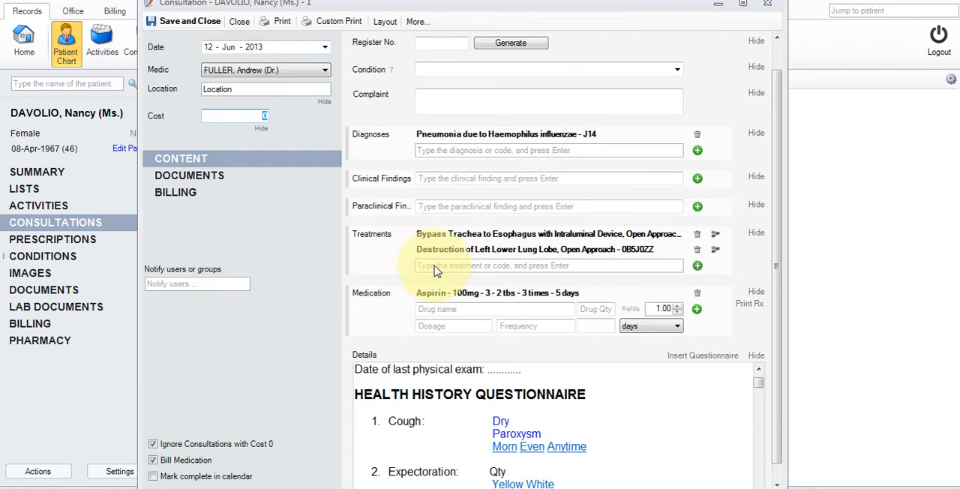
# - Save the consultation to generate its print report, and review the report in a restored, enlarged window before closing it
pyautogui.moveTo(777, 248); pyautogui.dragTo(783, 201)
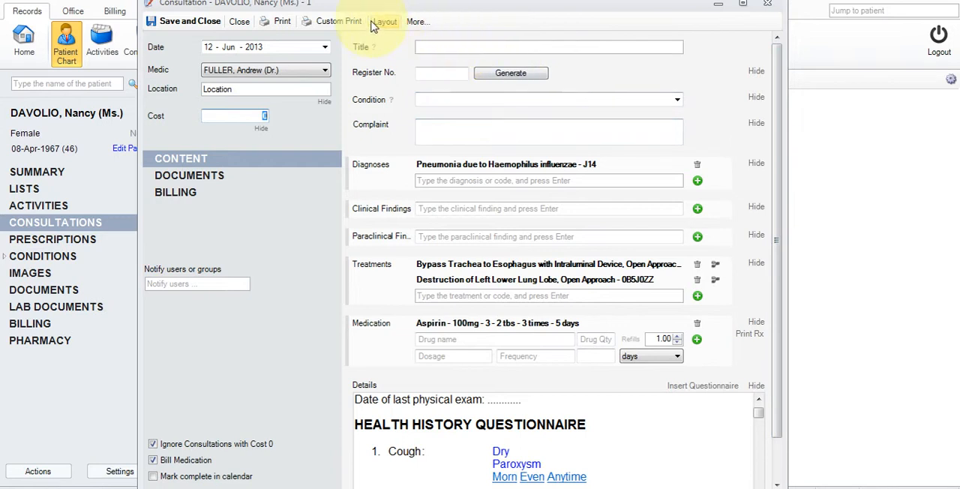
pyautogui.click(283, 25)
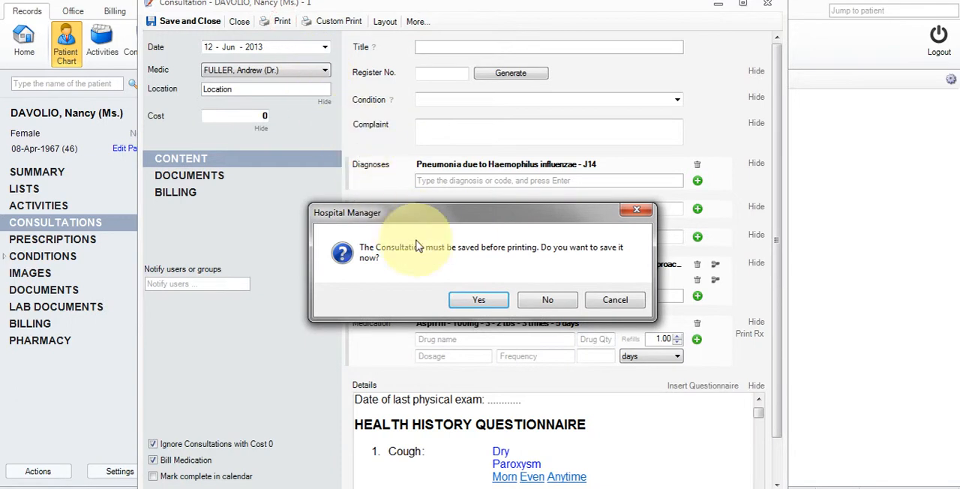
pyautogui.click(476, 300)
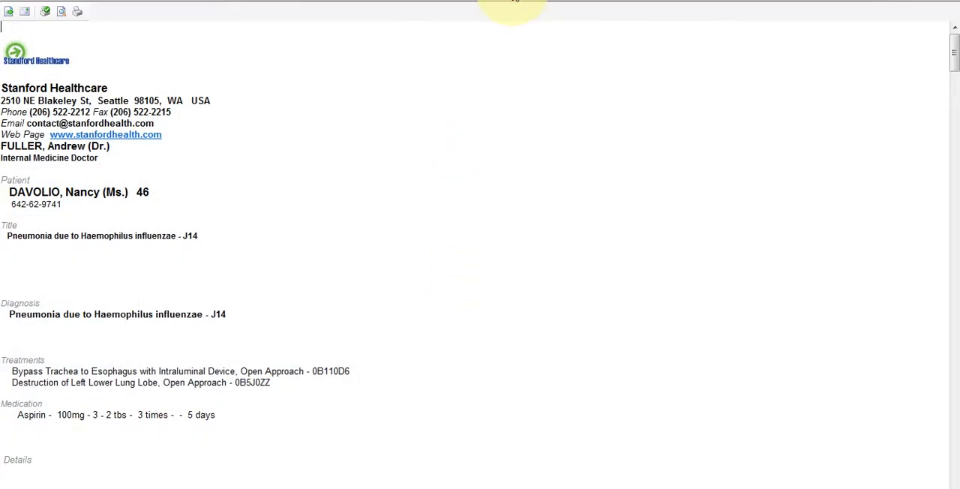
pyautogui.moveTo(513, 2); pyautogui.dragTo(351, 33)
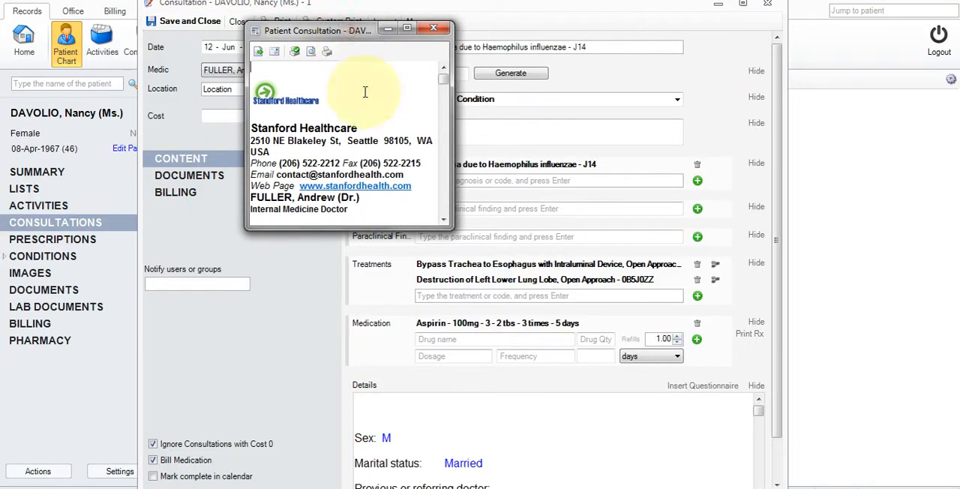
pyautogui.moveTo(452, 225); pyautogui.dragTo(810, 486)
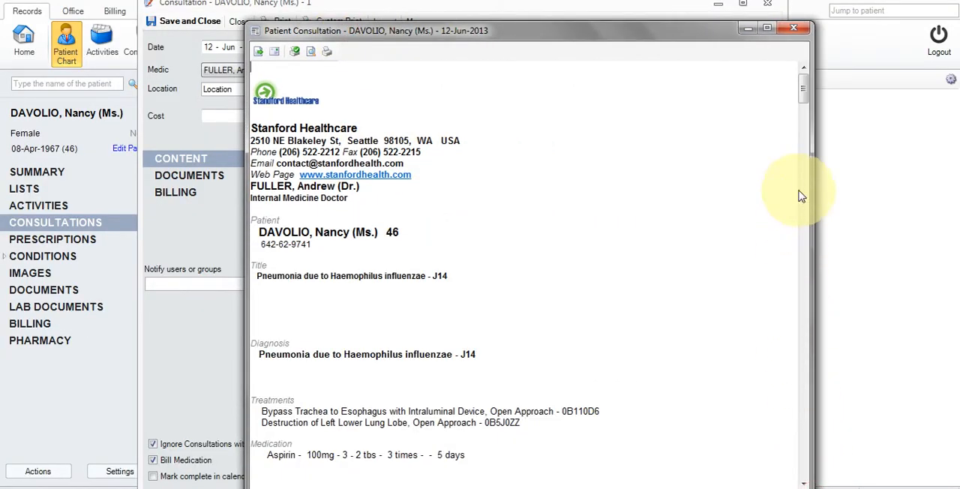
pyautogui.click(793, 28)
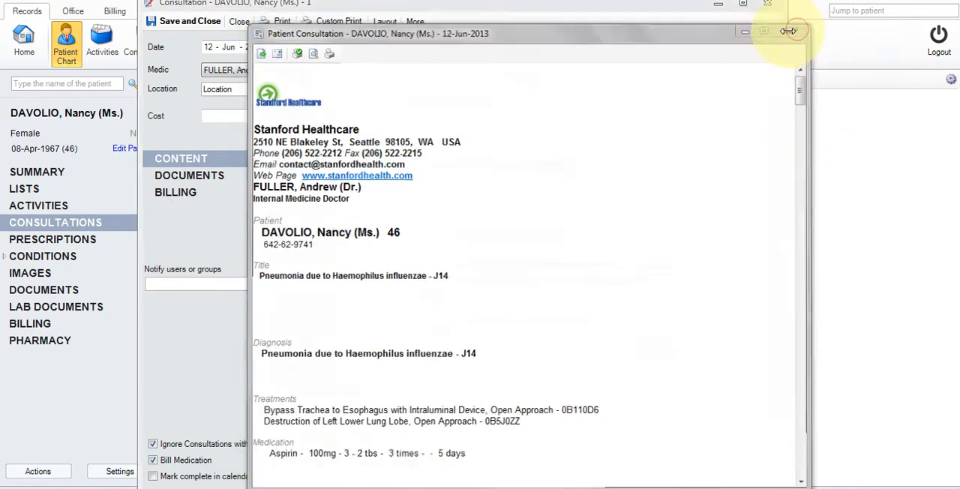
# - Generate a custom printout of the consultation from the Patient Consultation A4.doc template, and close the document after viewing it
pyautogui.click(335, 24)
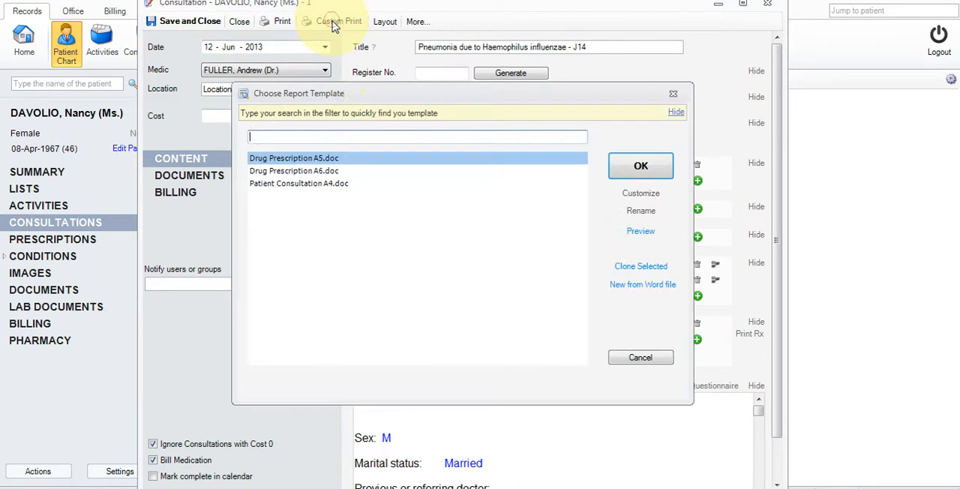
pyautogui.click(355, 186)
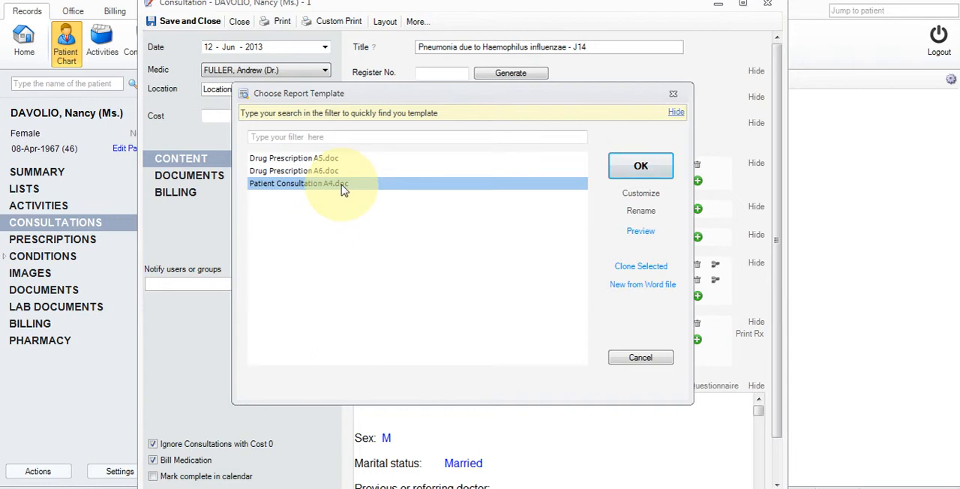
pyautogui.click(641, 165)
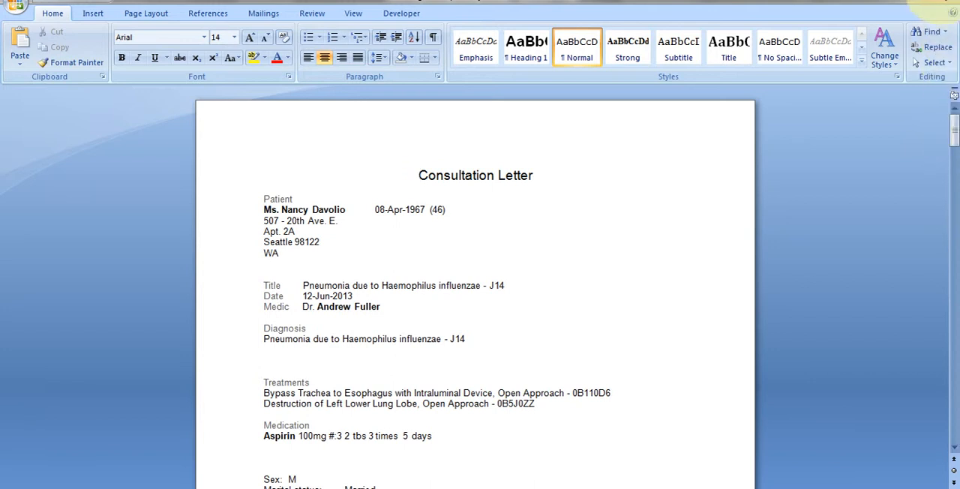
pyautogui.click(937, 6)
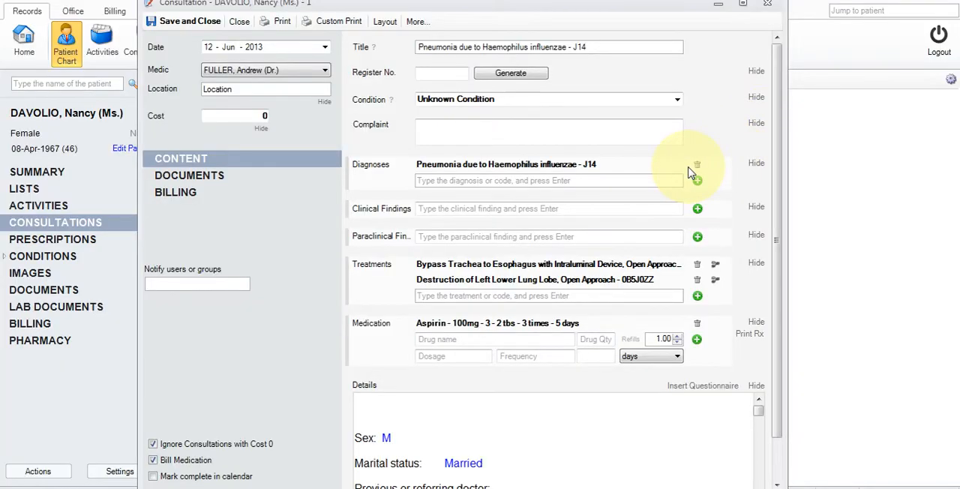
# - Generate a custom printout from the Drug Prescription A5.doc template, and close the document after viewing it
pyautogui.click(338, 22)
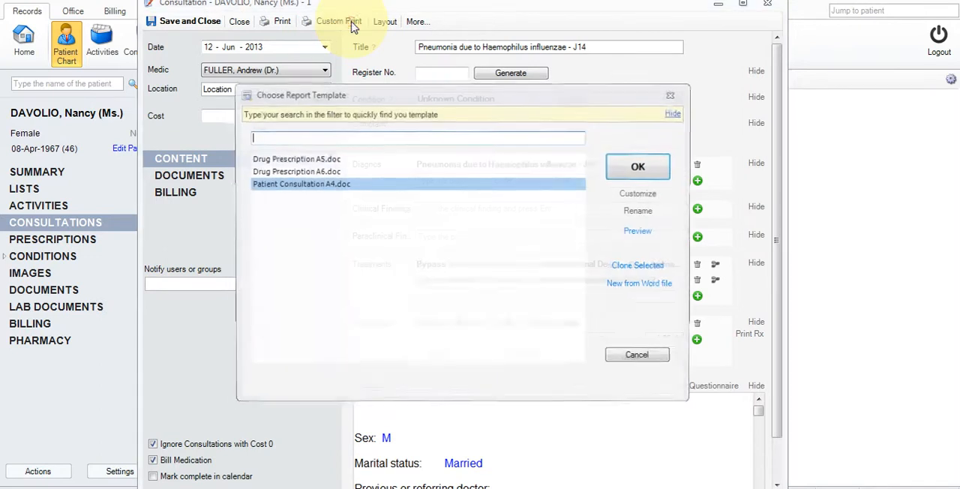
pyautogui.click(341, 159)
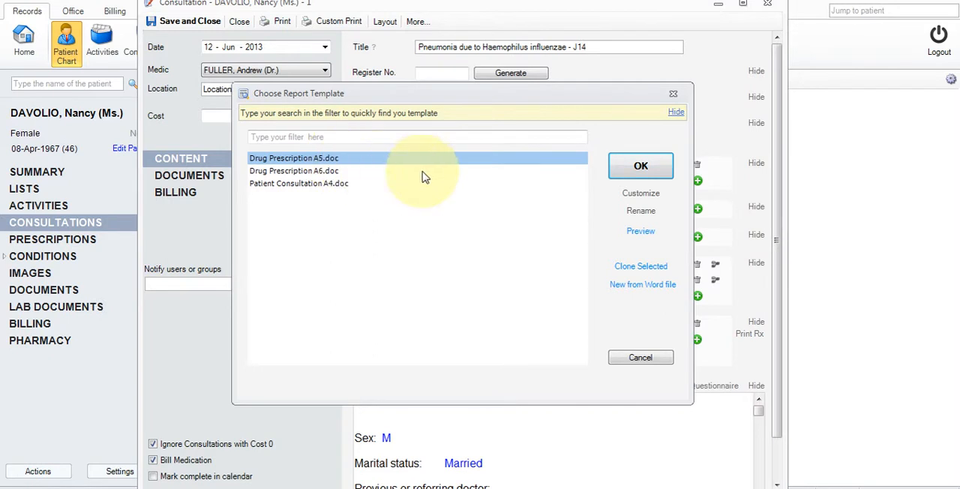
pyautogui.click(639, 168)
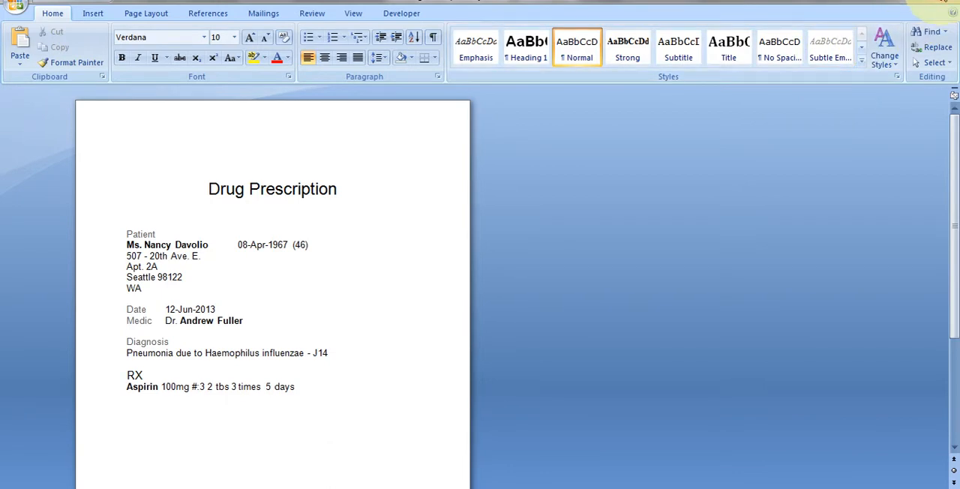
pyautogui.click(942, 2)
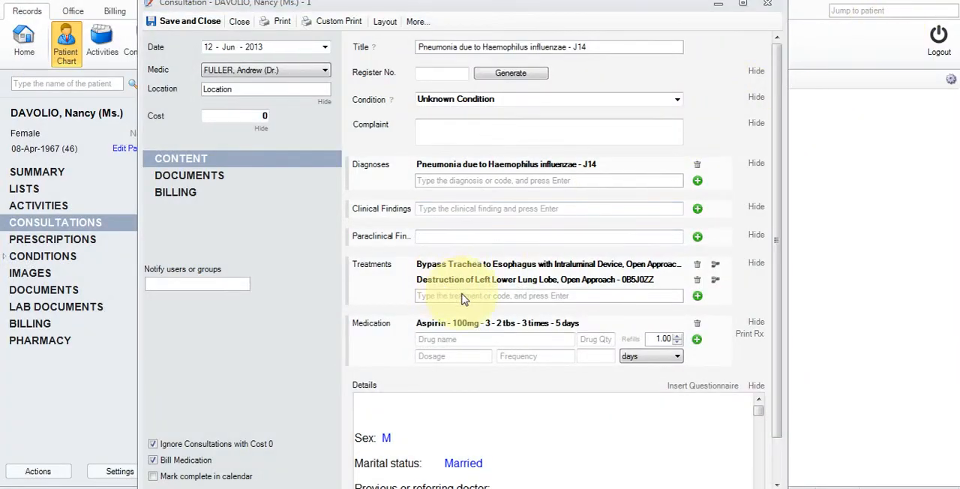
# - Save and close the consultation, and preview the pneumonia record from the patient's consultation list
pyautogui.click(190, 22)
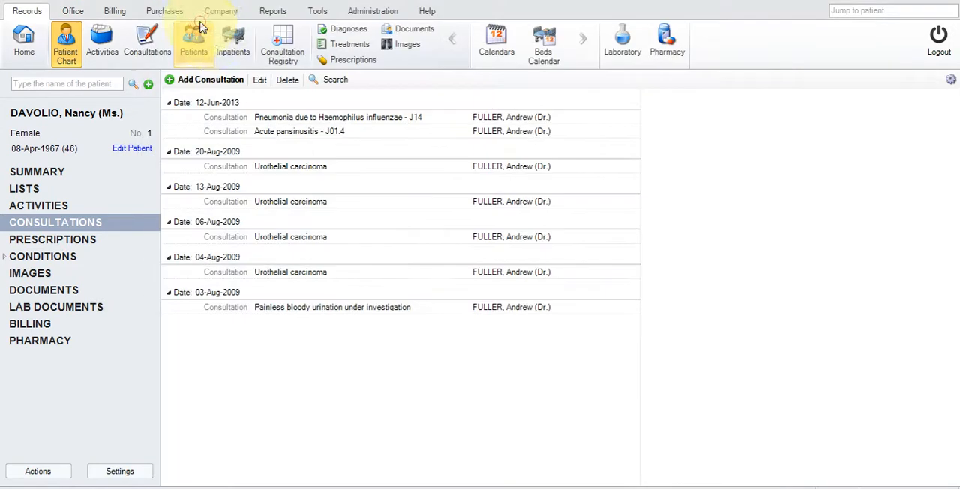
pyautogui.click(297, 120)
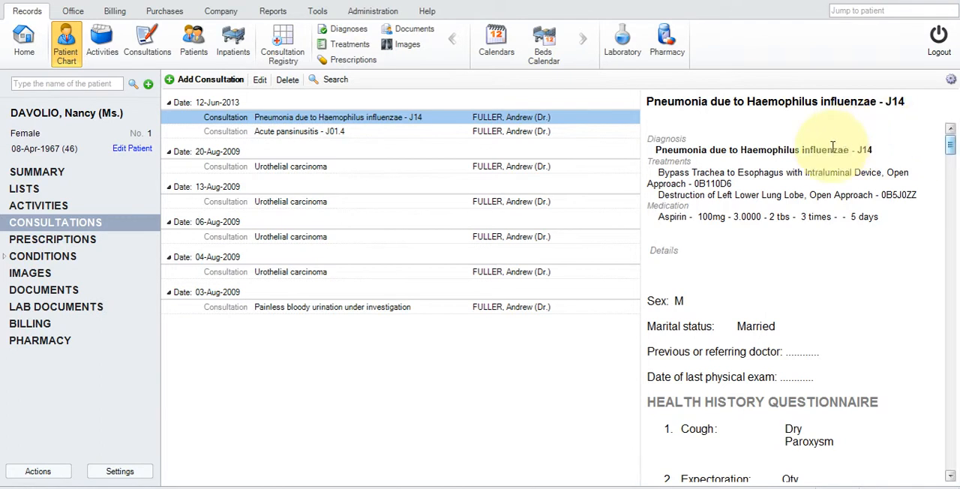
pyautogui.moveTo(951, 150)
pyautogui.mouseDown()
pyautogui.moveTo(949, 192)
pyautogui.moveTo(954, 139)
pyautogui.mouseUp()
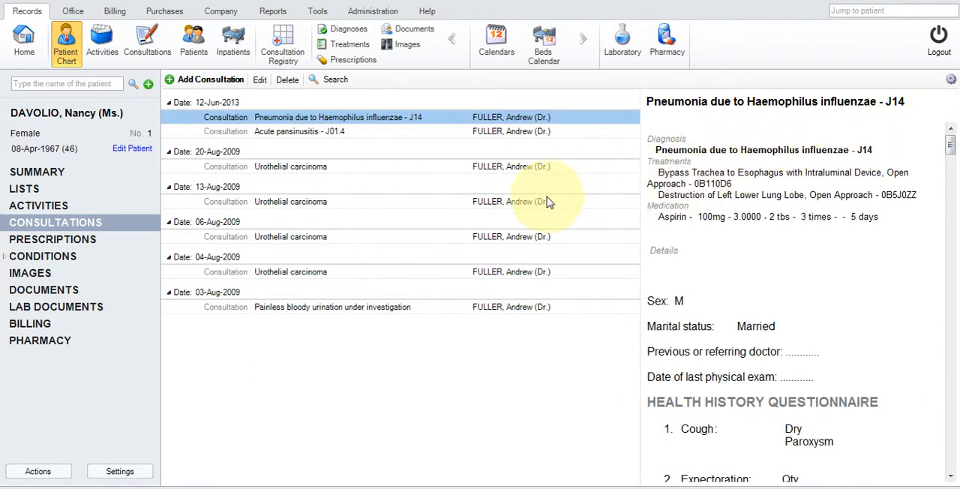
# - Reopen the saved pneumonia consultation to check its Condition field, and save and close it
pyautogui.doubleClick(313, 119)
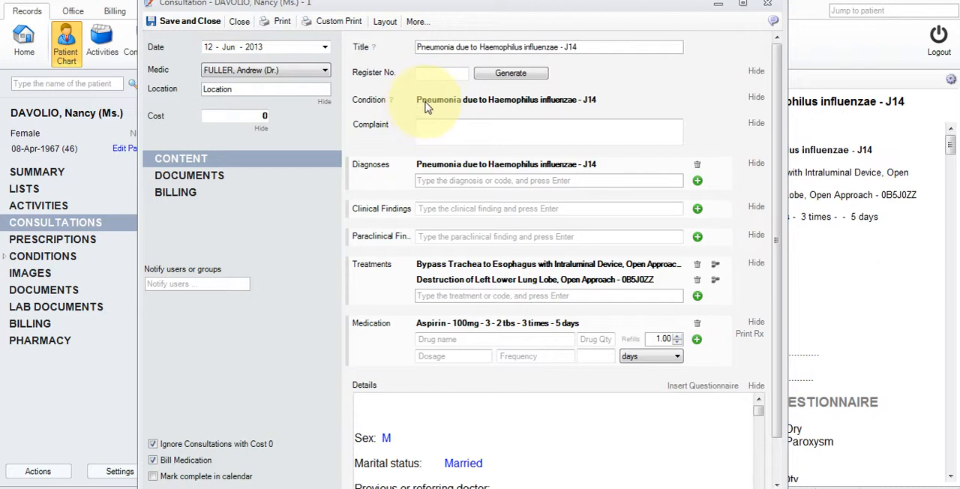
pyautogui.click(593, 100)
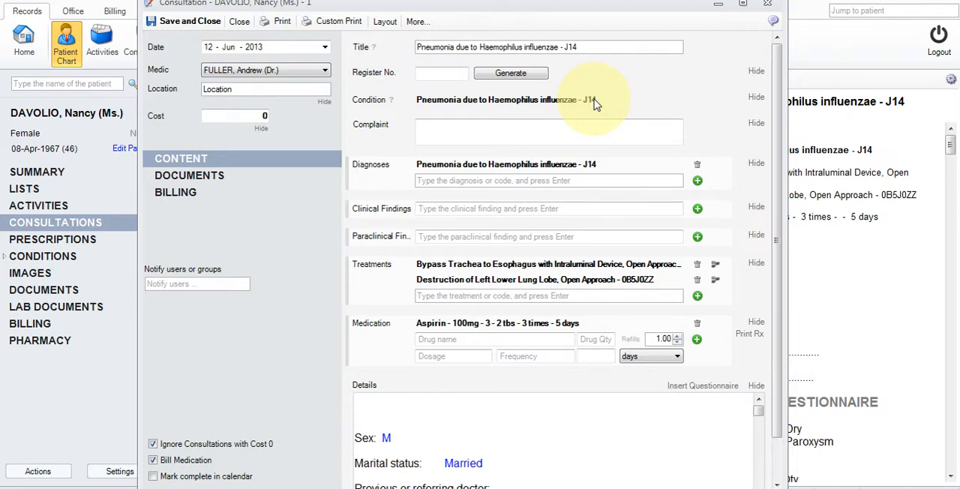
pyautogui.click(203, 22)
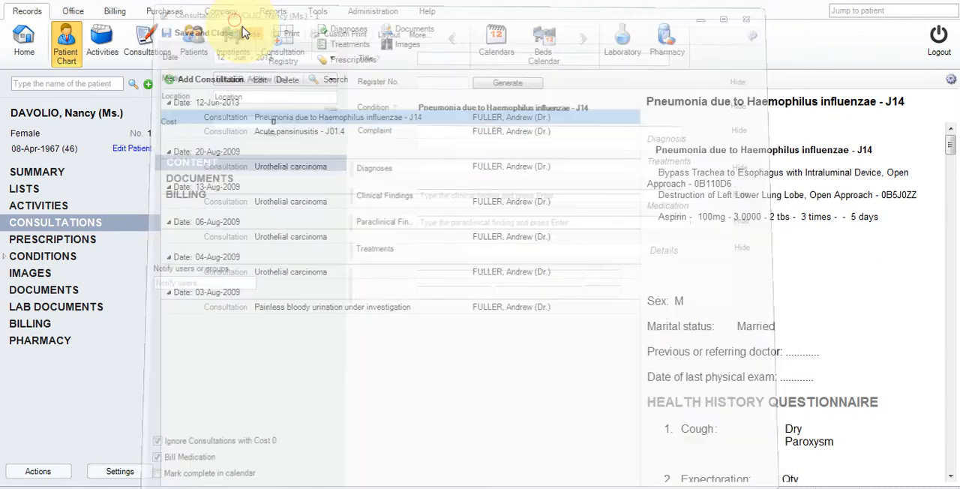
# - Add a new consultation for the patient with the condition Pneumonia due to Haemophilus influenzae - J14
pyautogui.click(207, 81)
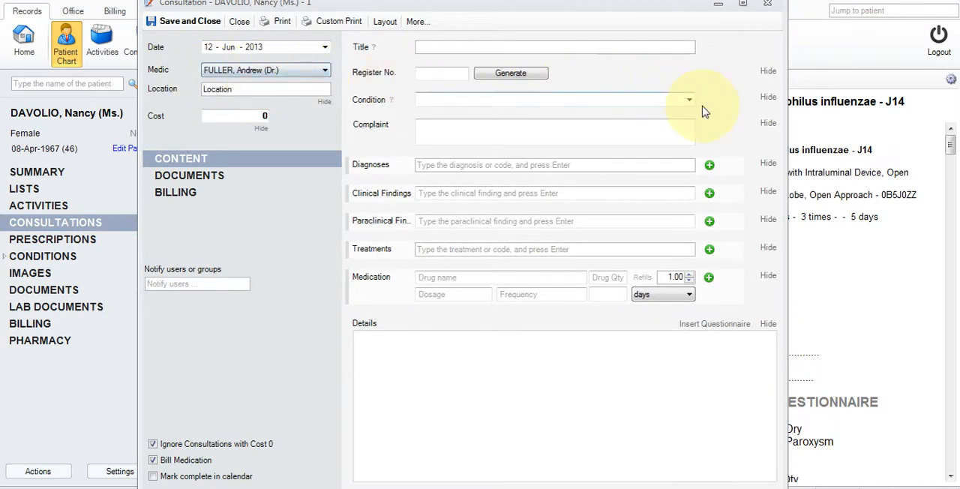
pyautogui.click(689, 100)
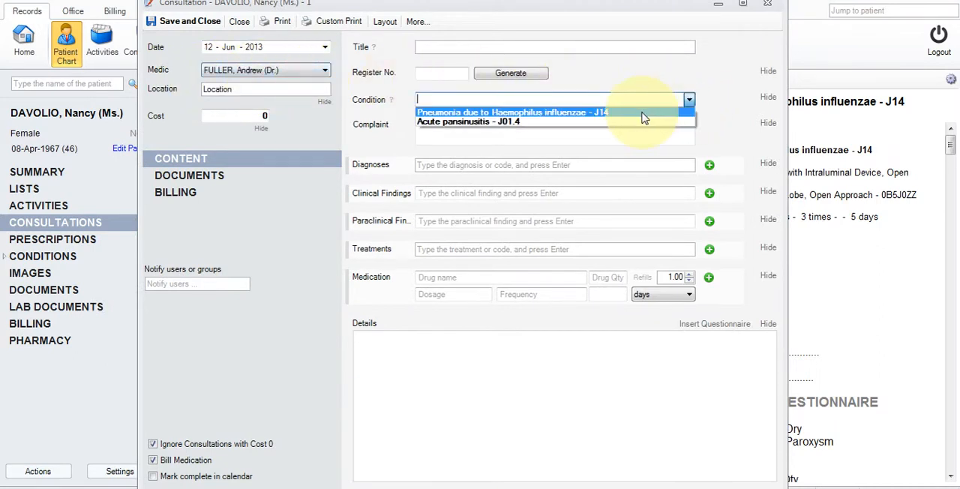
pyautogui.click(590, 117)
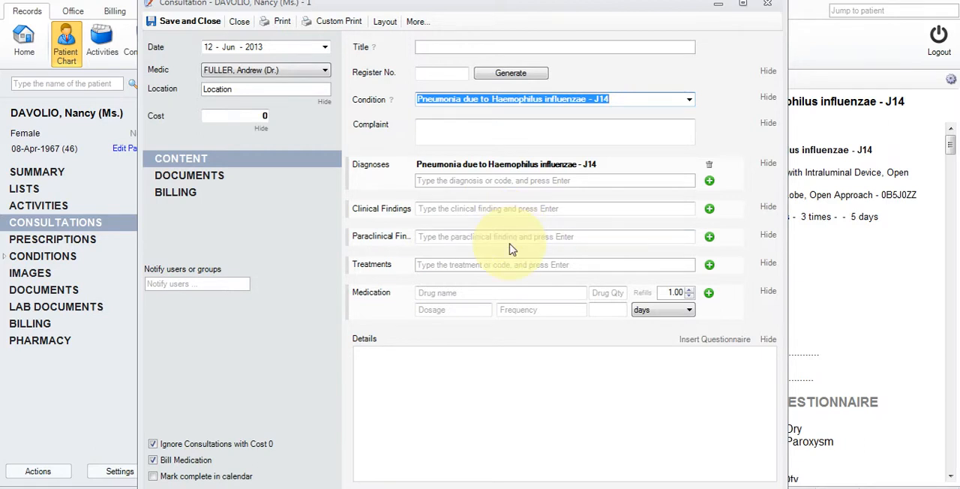
# - Add Other acute sinusitis - J01.8 to the new consultation's diagnoses
pyautogui.click(541, 183)
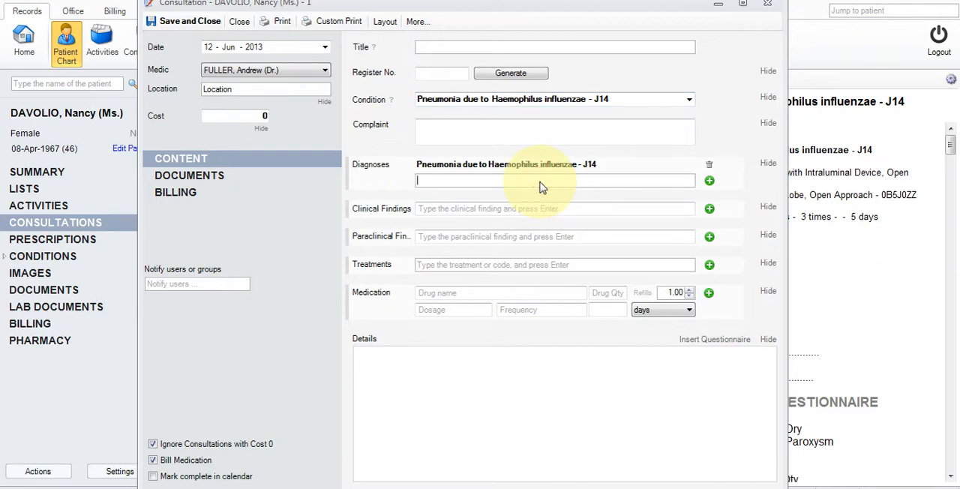
pyautogui.write('o')
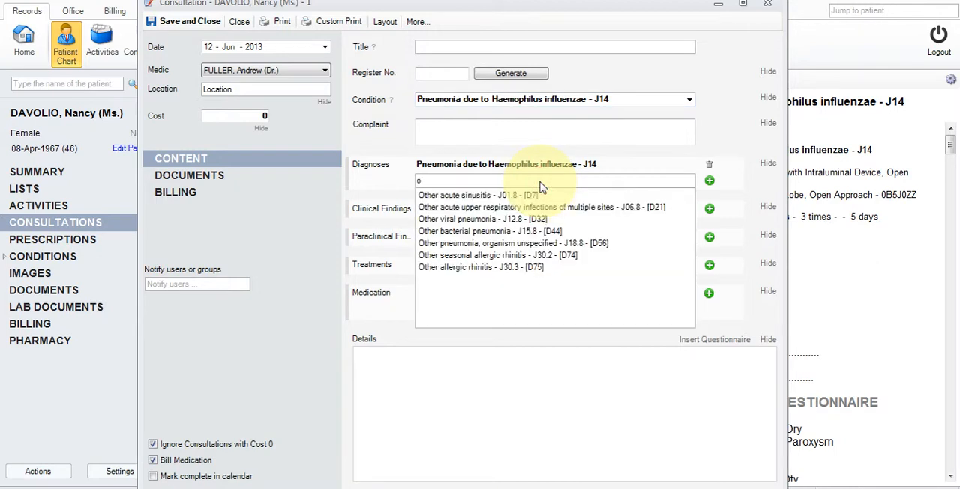
pyautogui.press('Down')
pyautogui.press('Return')
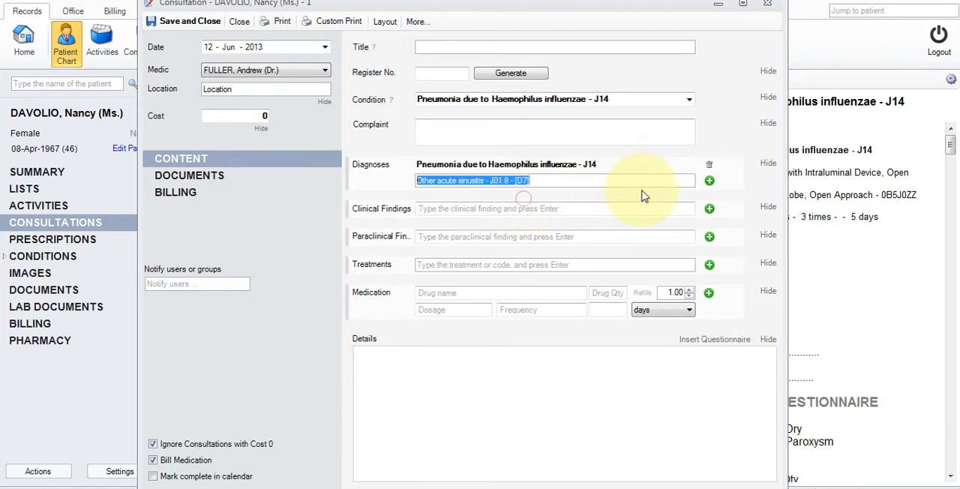
pyautogui.click(710, 184)
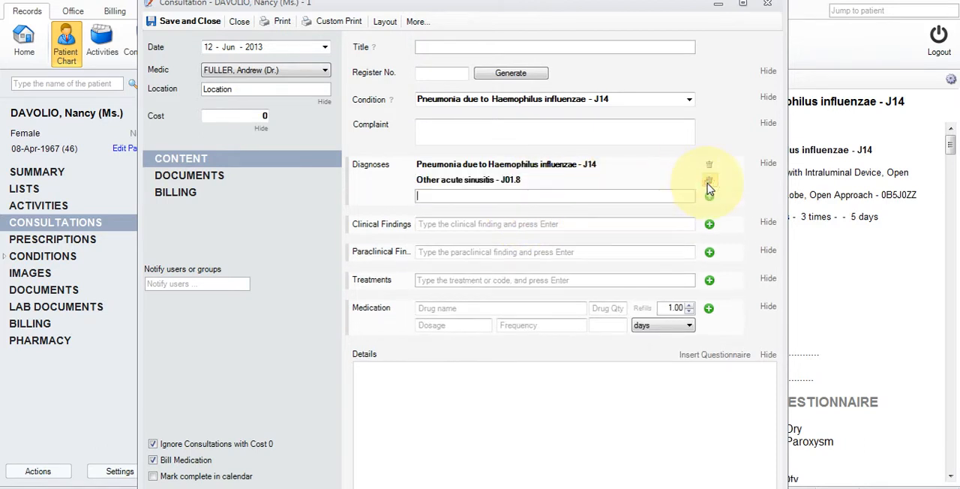
# - Add the treatment Respiratory System, Bypass - 0B1 to the new consultation, and save and close it
pyautogui.click(474, 282)
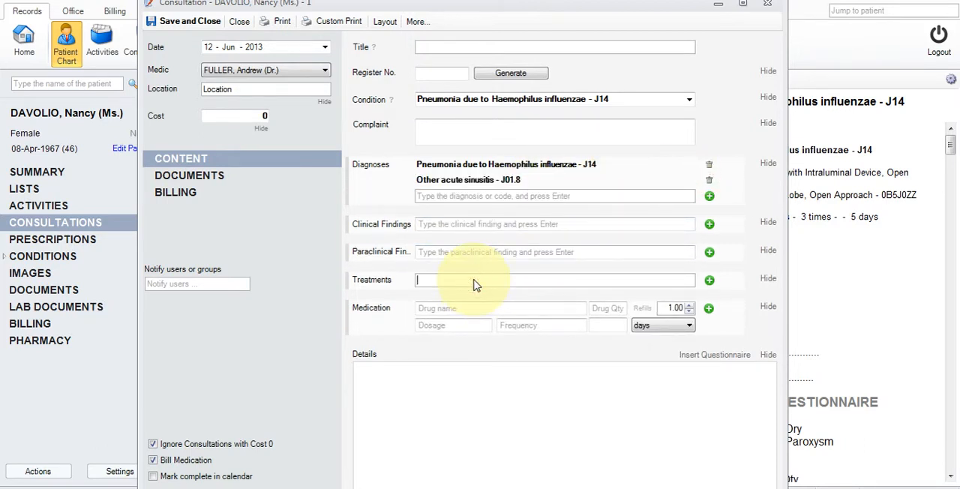
pyautogui.click(475, 294)
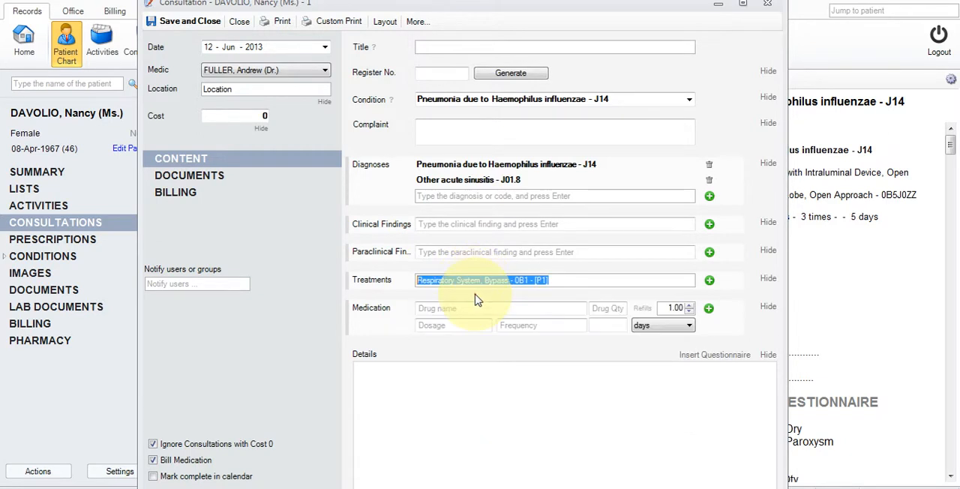
pyautogui.click(710, 280)
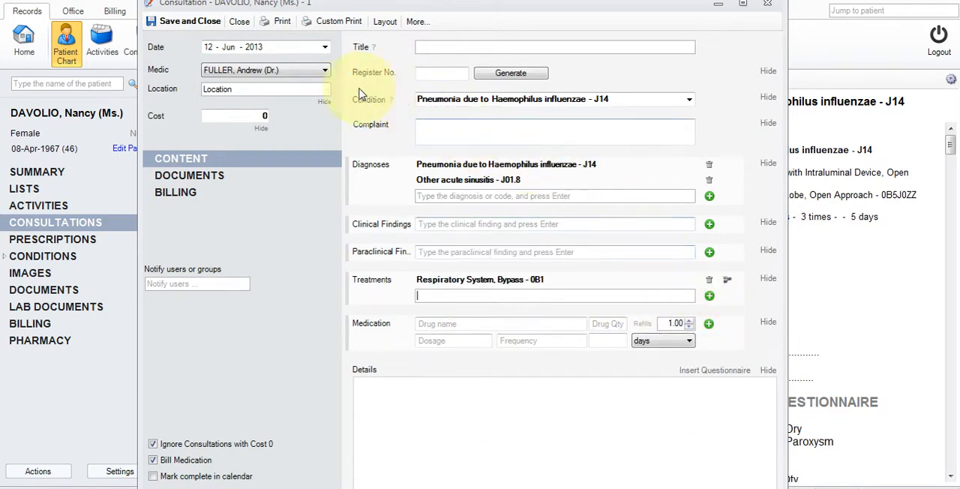
pyautogui.click(196, 24)
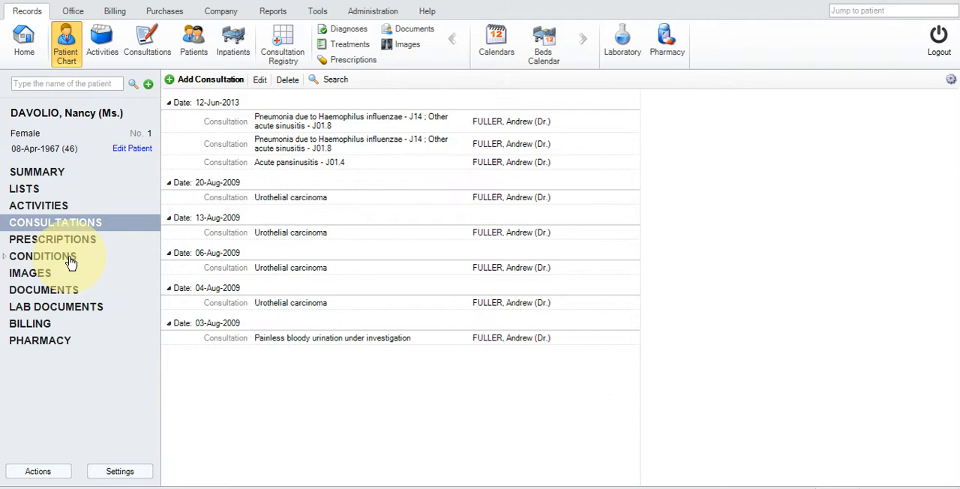
# - Examine the newest consultation, the pneumonia condition's activities and the patient's Lists overview
pyautogui.click(304, 128)
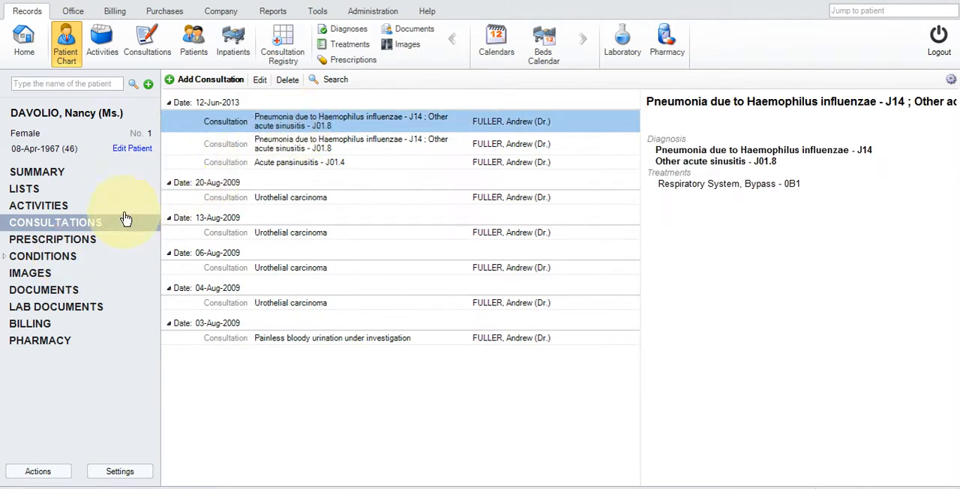
pyautogui.click(52, 257)
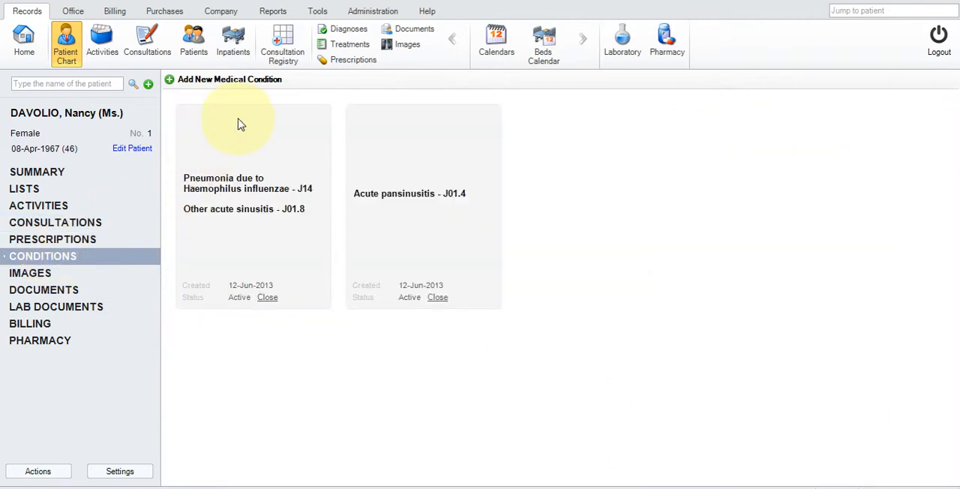
pyautogui.click(237, 187)
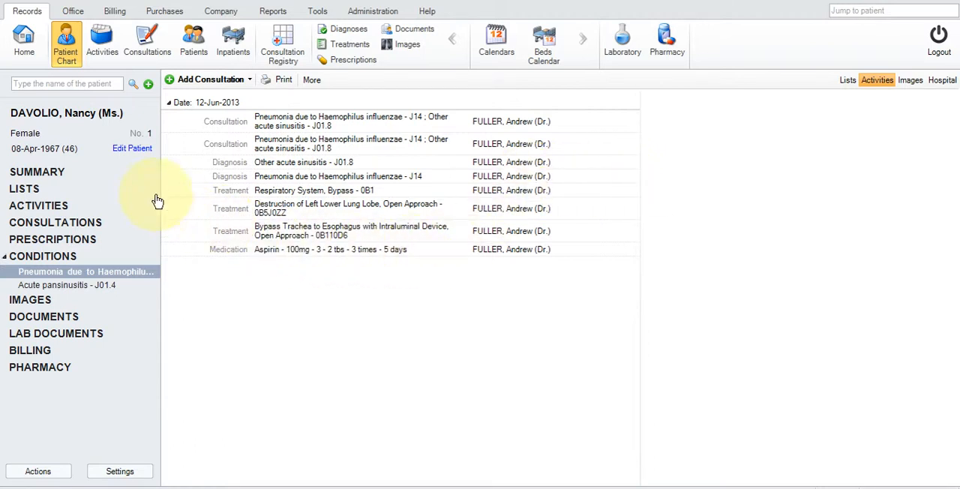
pyautogui.click(80, 191)
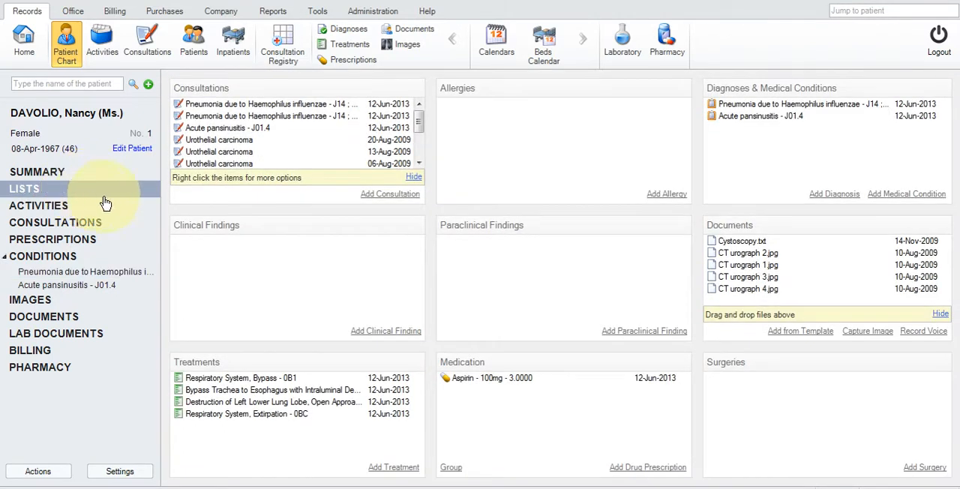